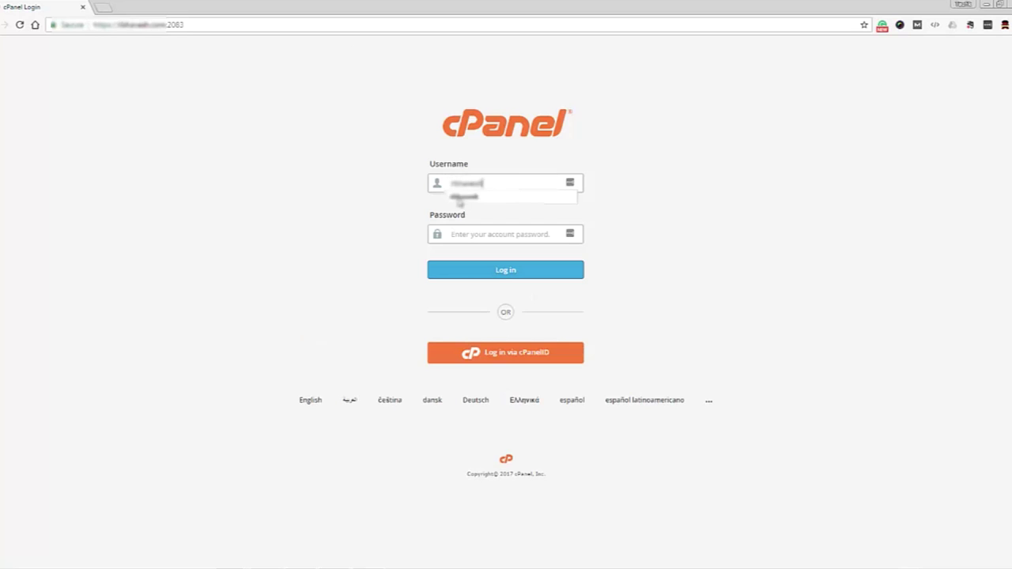
Sign in to cPanel with the saved username and the pasted account password.
click(458, 198)
click(479, 232)
key(ctrl+v)
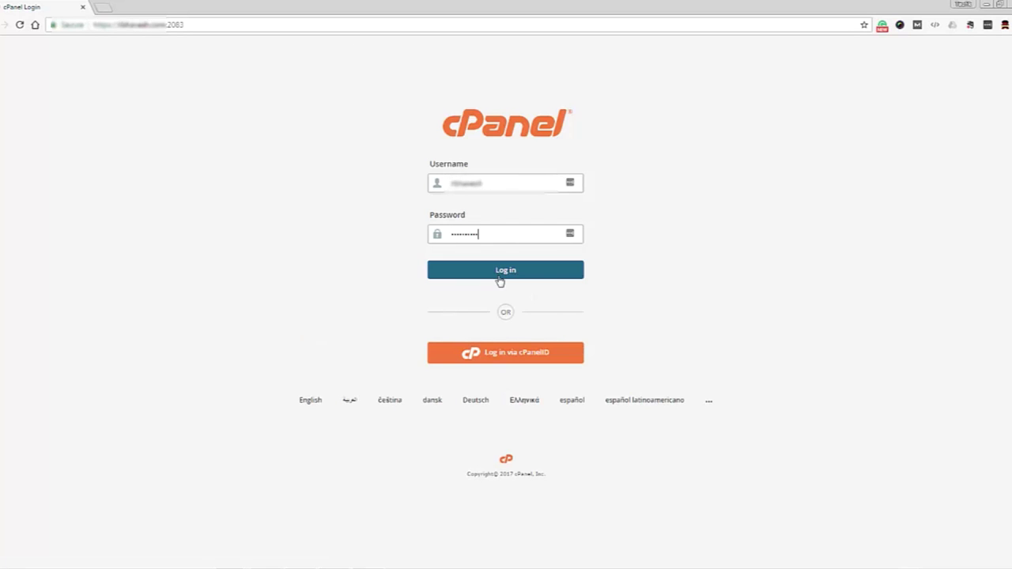
click(499, 275)
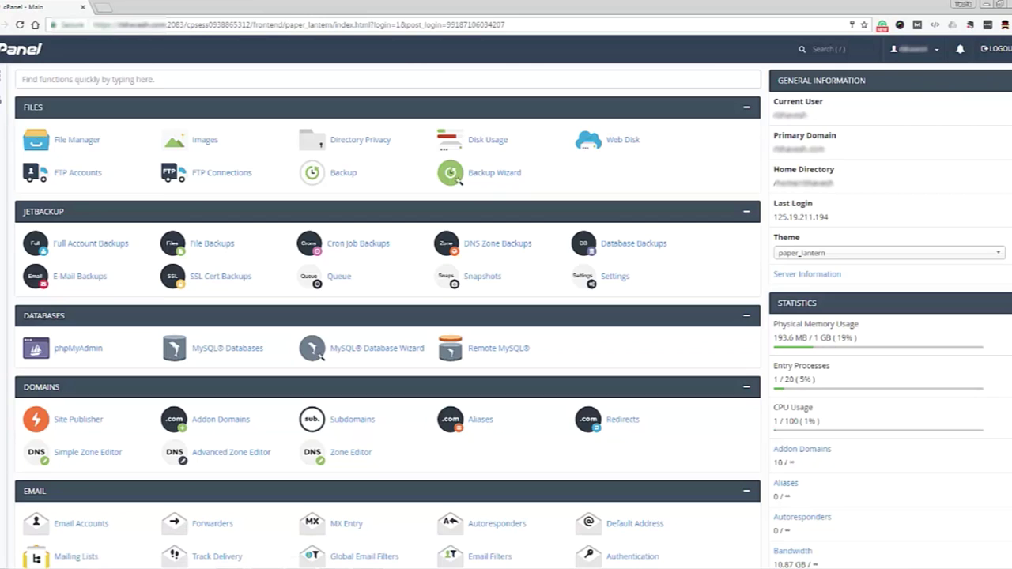
Scroll to the Software group and launch Softaculous Apps Installer.
scroll(387, 316, down, 6)
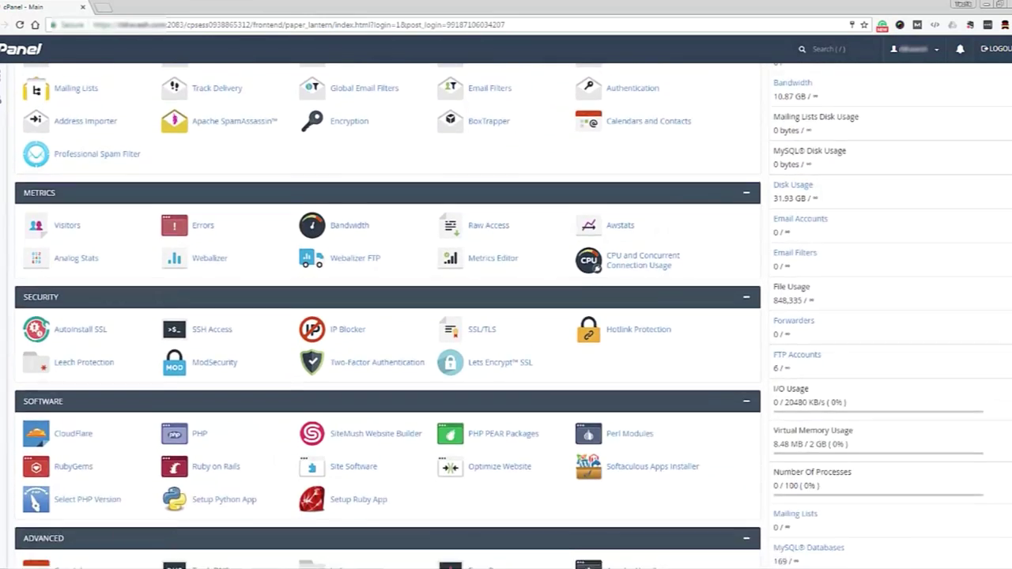
scroll(691, 269, down, 3)
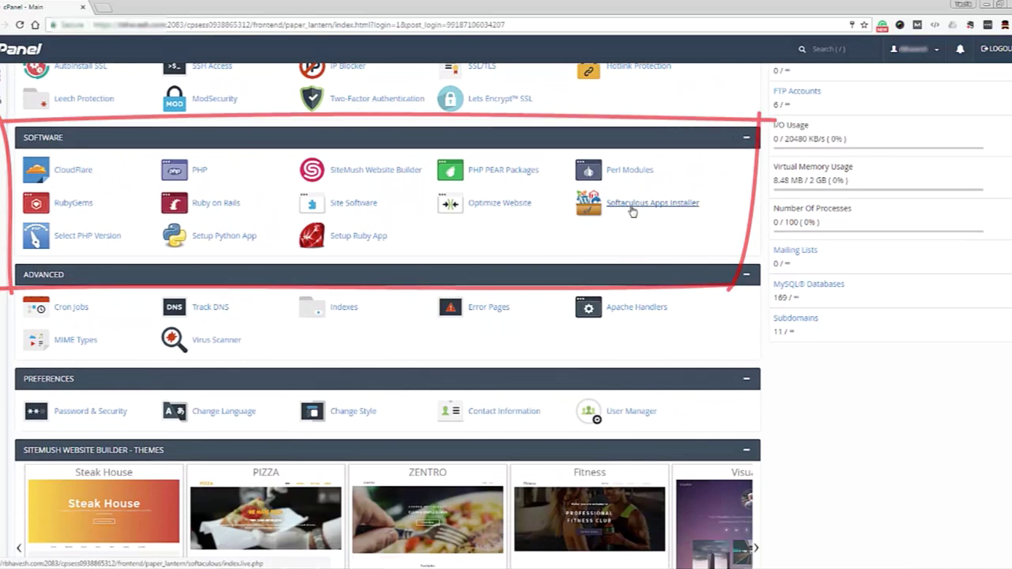
click(632, 207)
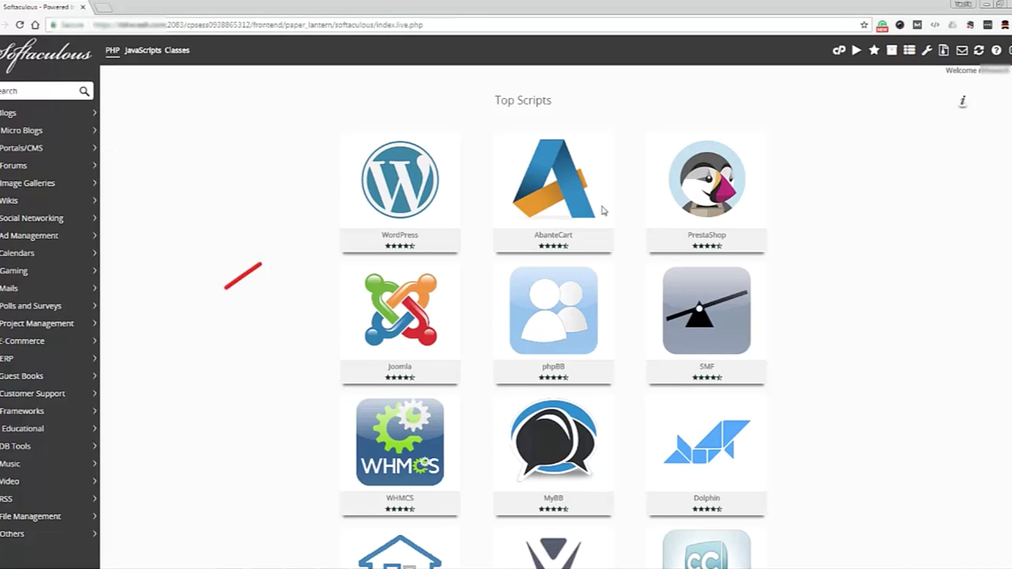
Start a new WordPress installation in Softaculous and choose the target domain.
mouse_move(387, 182)
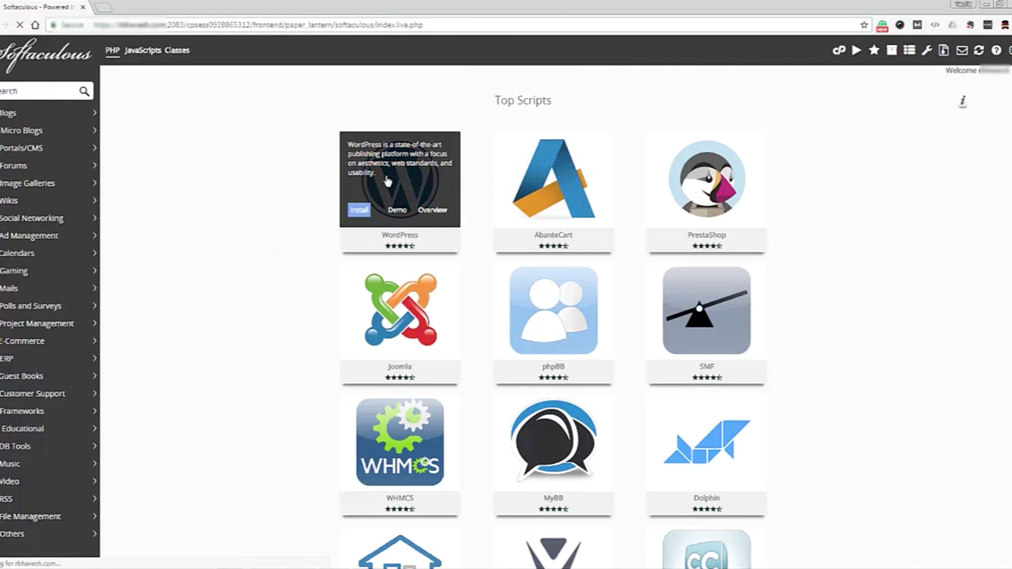
click(386, 182)
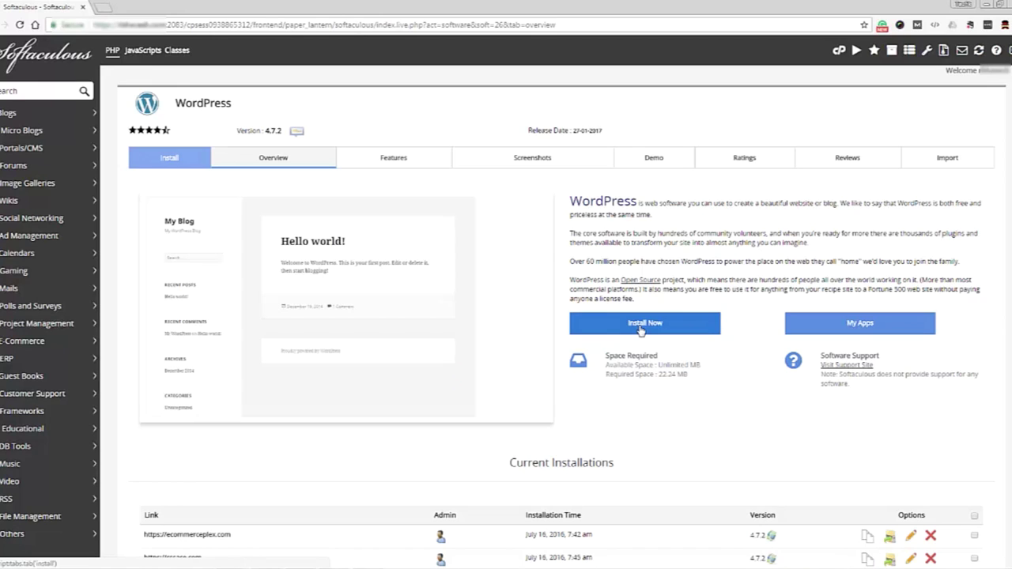
click(642, 326)
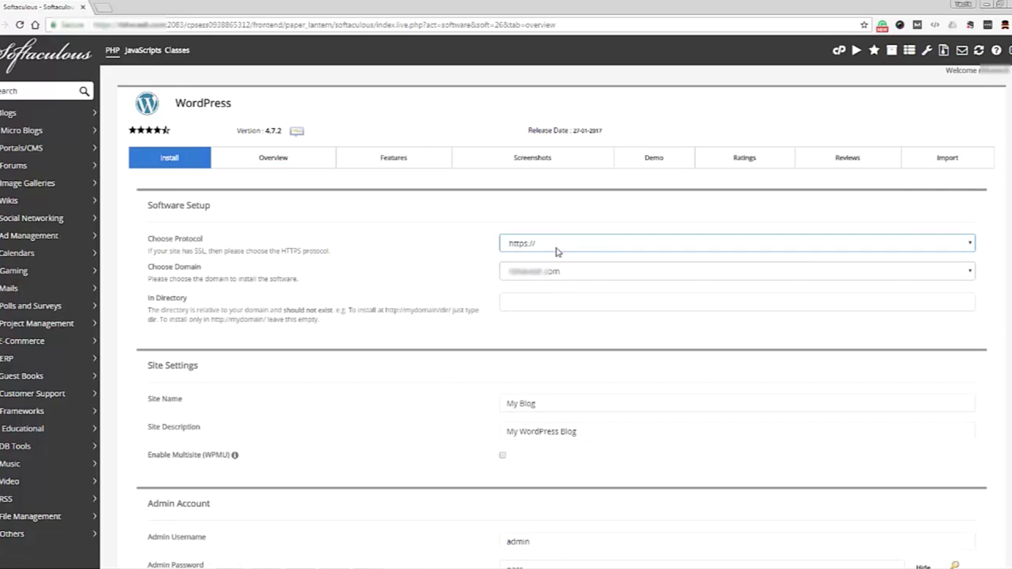
click(559, 271)
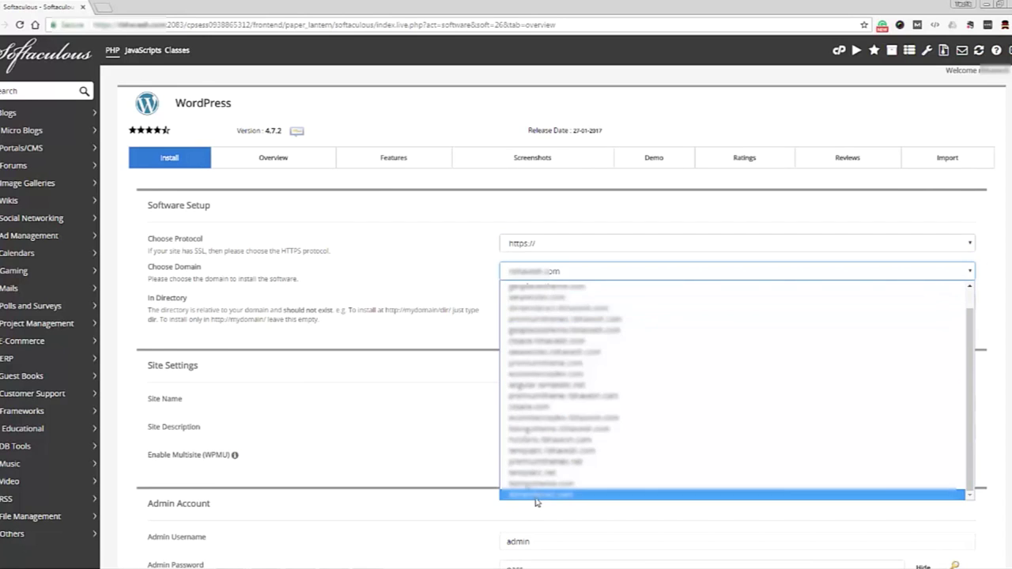
click(536, 503)
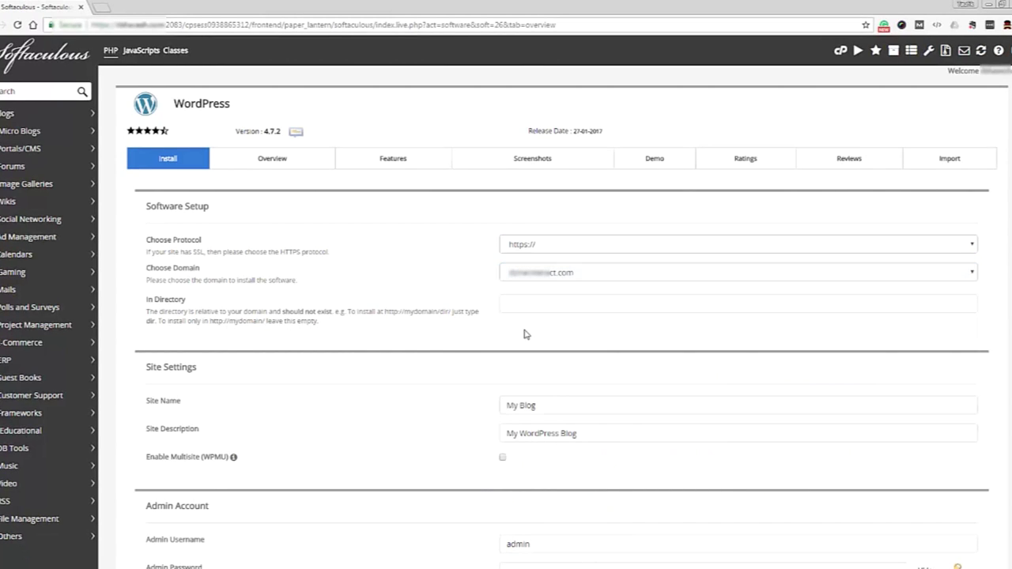
Replace the default admin password with a new one and run the install.
click(543, 406)
scroll(546, 398, down, 2)
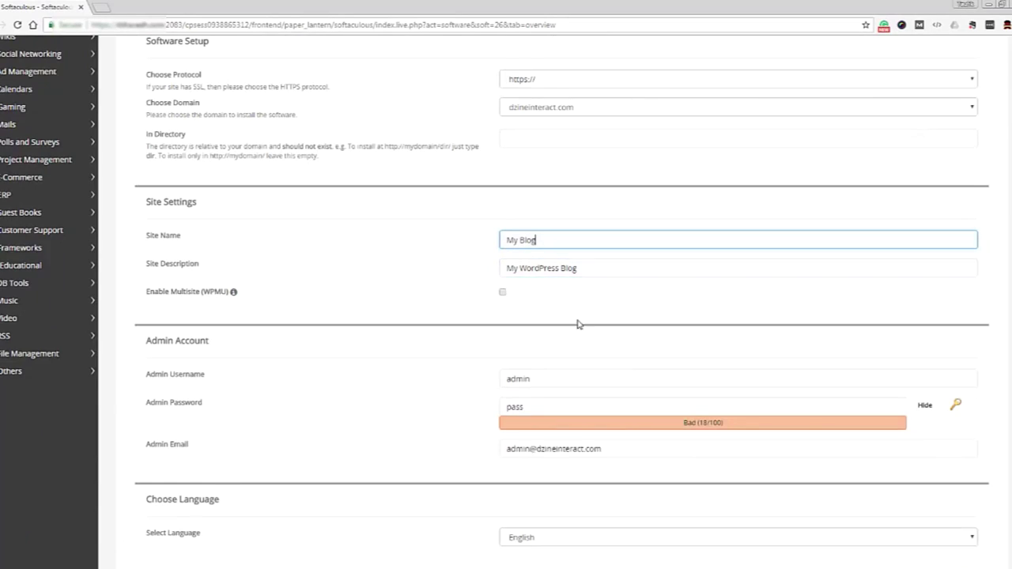
scroll(578, 323, down, 1)
click(549, 297)
key(ctrl+a)
key(BackSpace)
text(pass12)
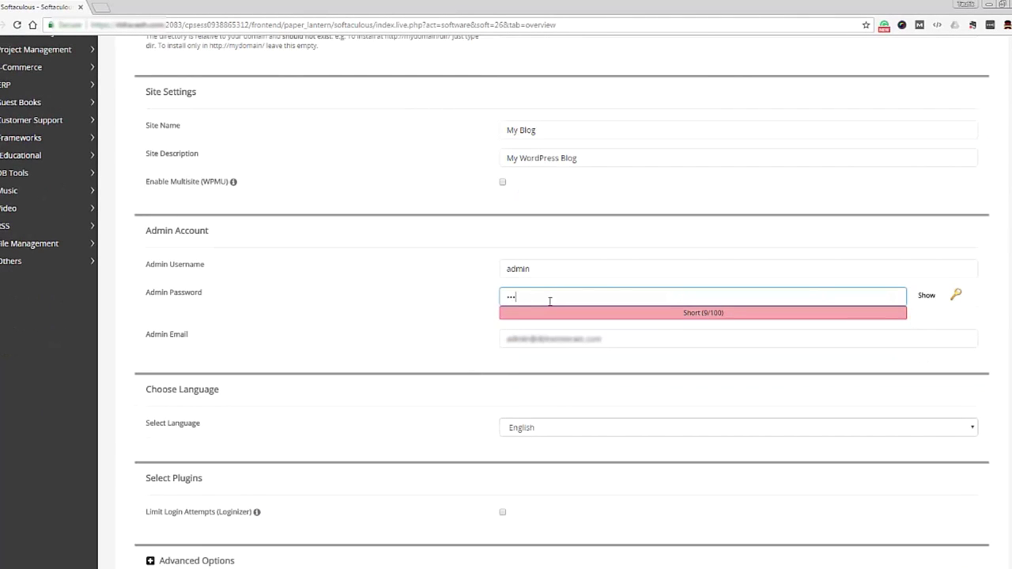
text(34567)
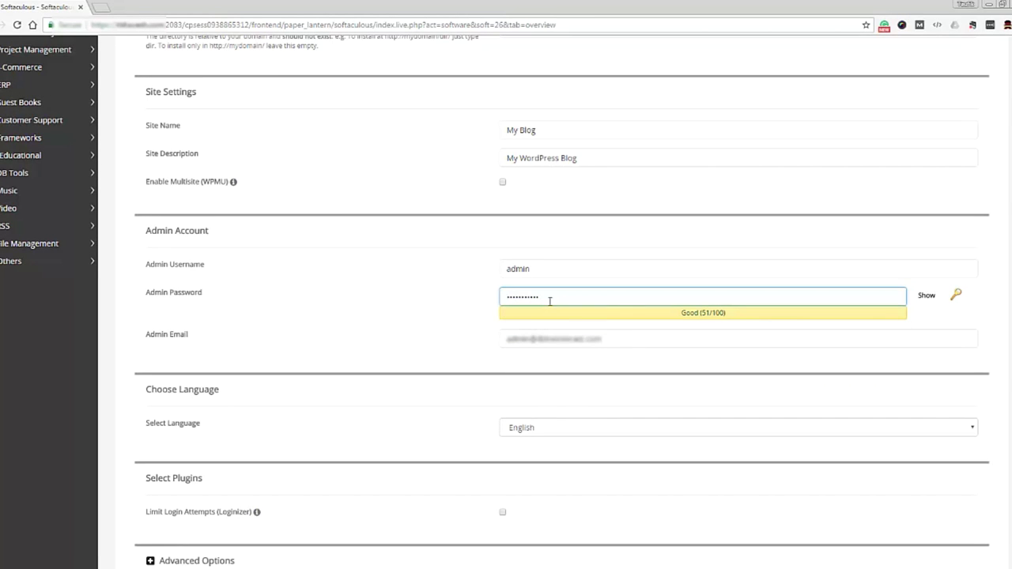
scroll(481, 413, down, 2)
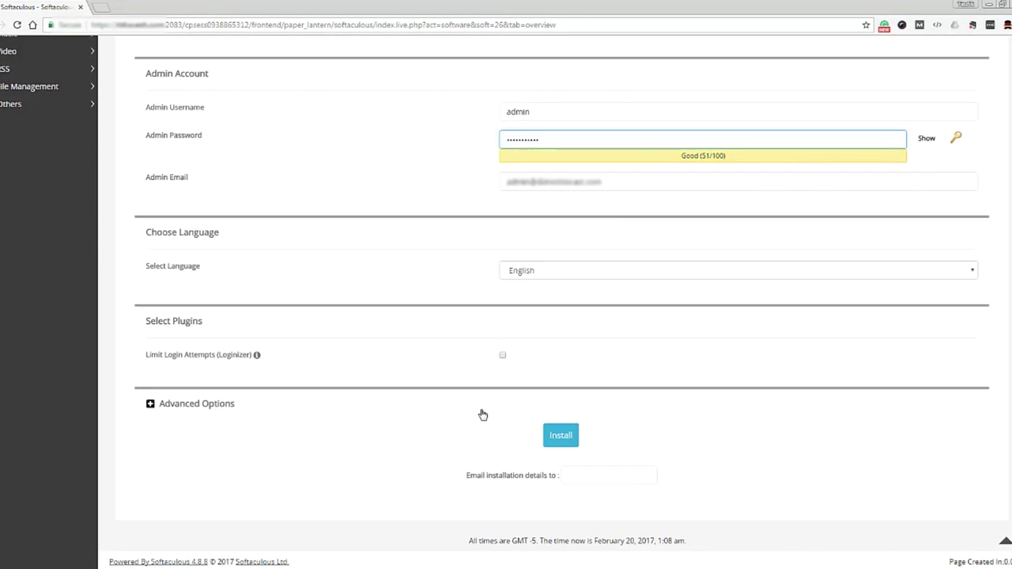
click(566, 436)
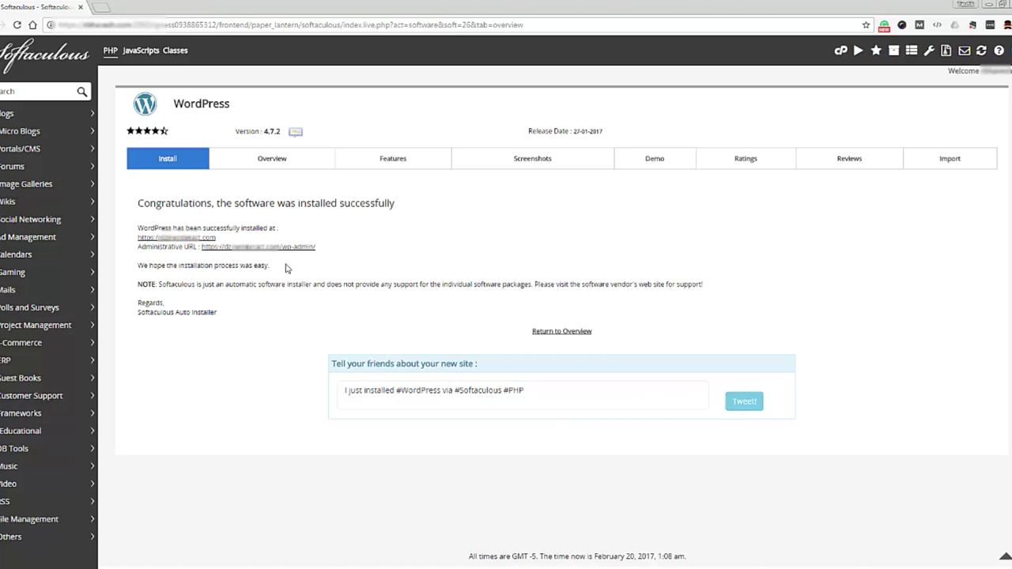
Browse the new 'My Blog' front page with its Hello world post, then begin entering templatic.com.
click(254, 249)
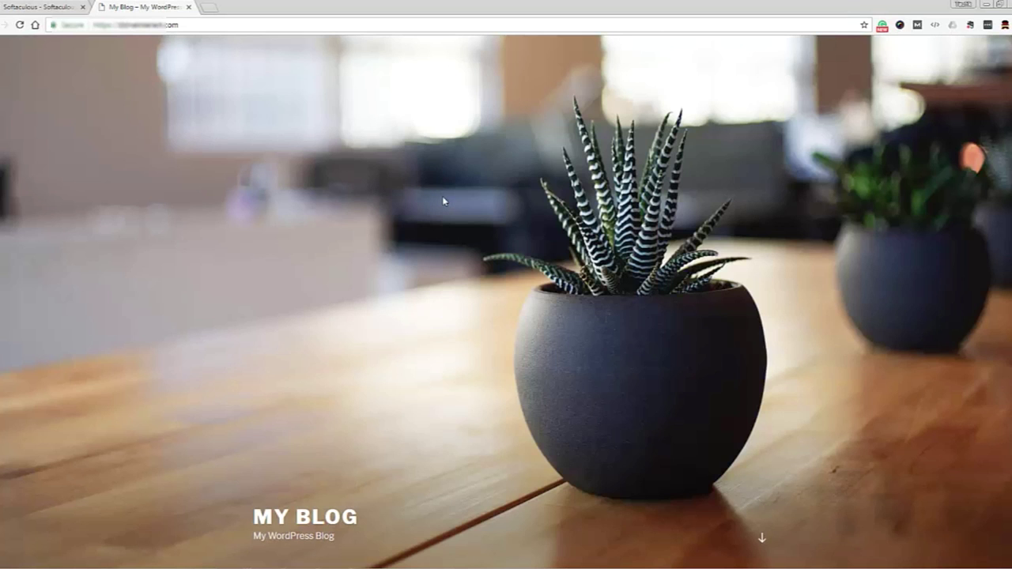
scroll(443, 201, down, 8)
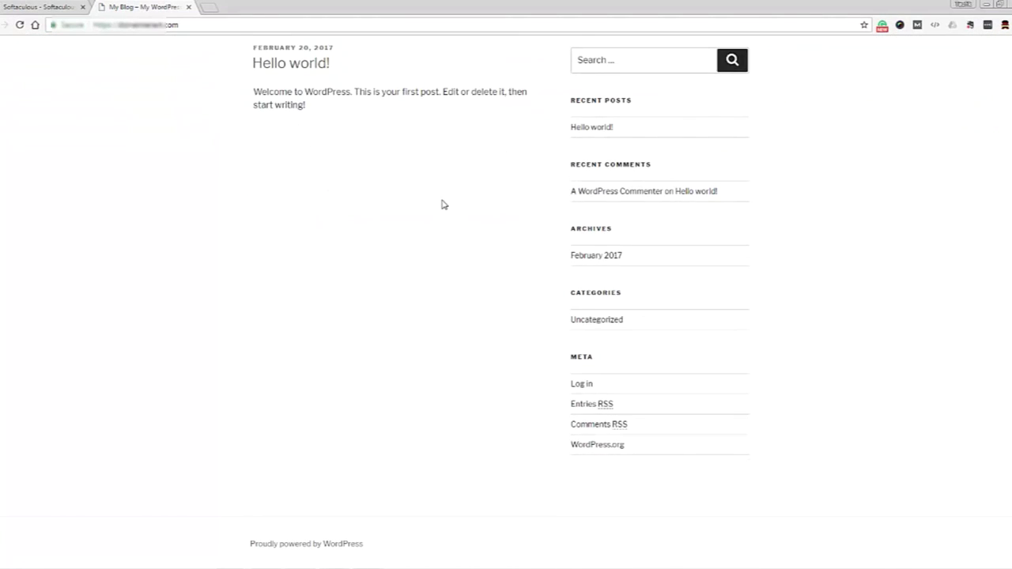
scroll(443, 204, up, 8)
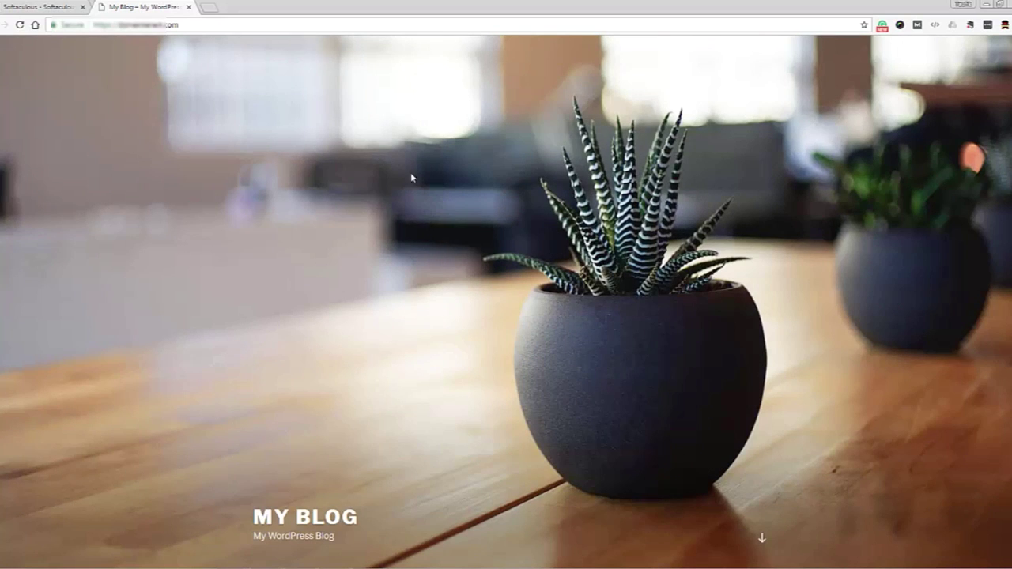
click(223, 22)
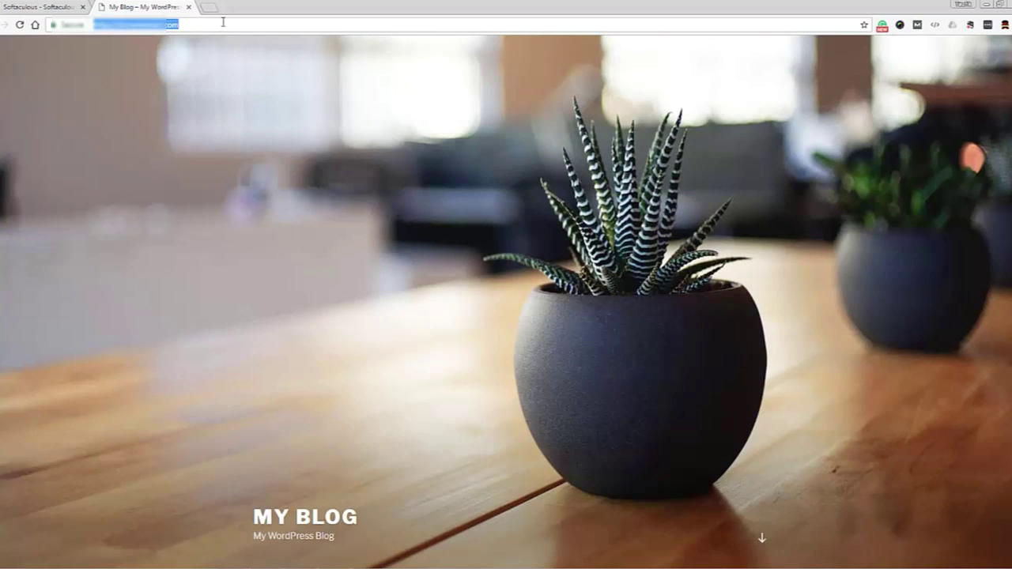
click(223, 22)
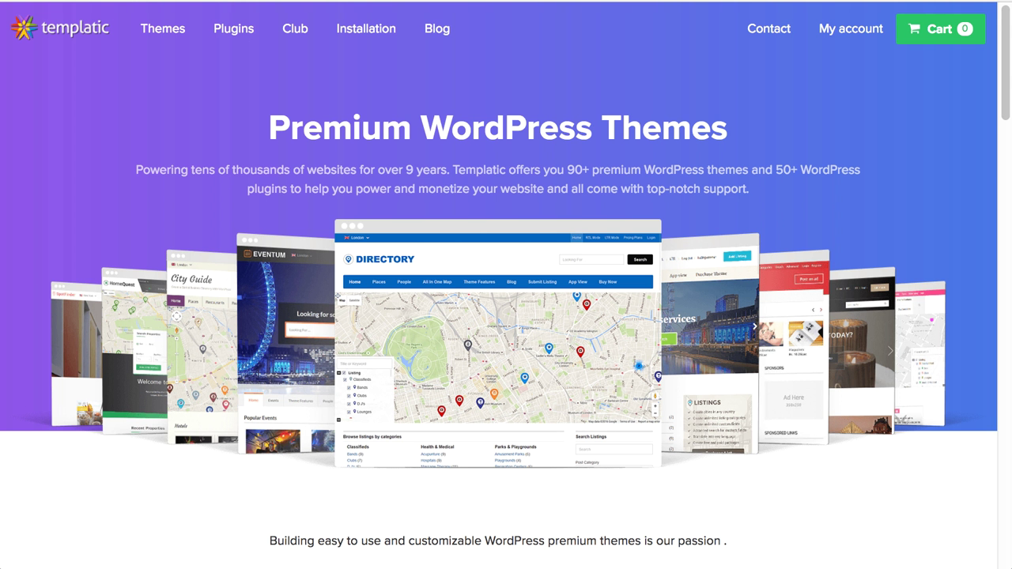
Find Jobs Directory in Templatic's theme catalogue and open its details page.
click(166, 35)
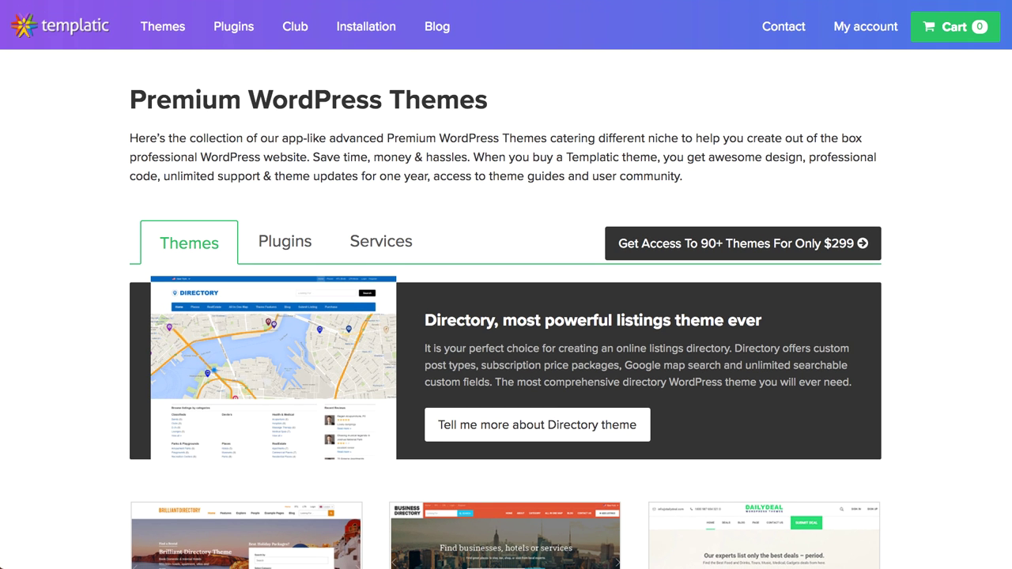
scroll(506, 285, down, 10)
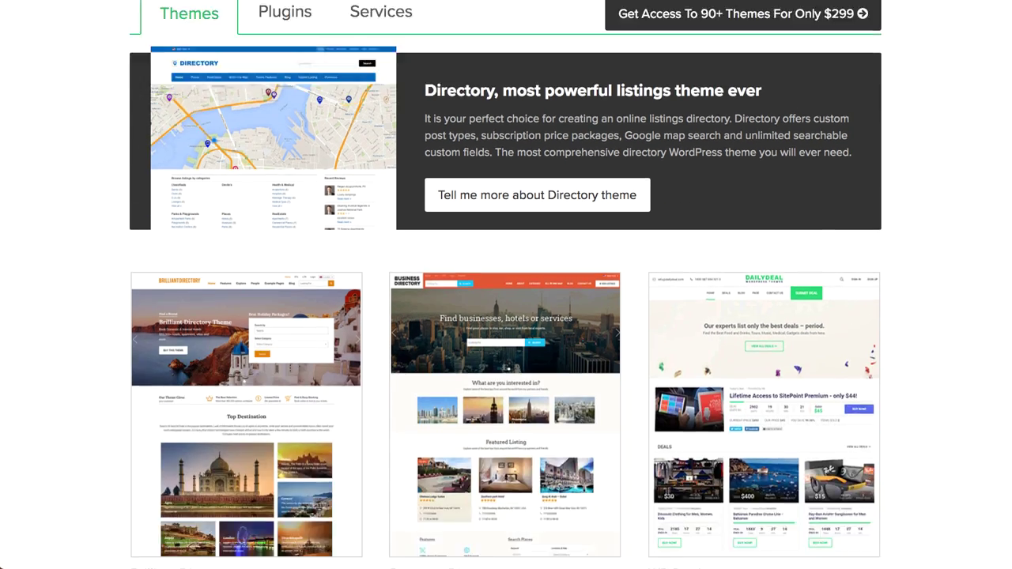
scroll(507, 285, down, 3)
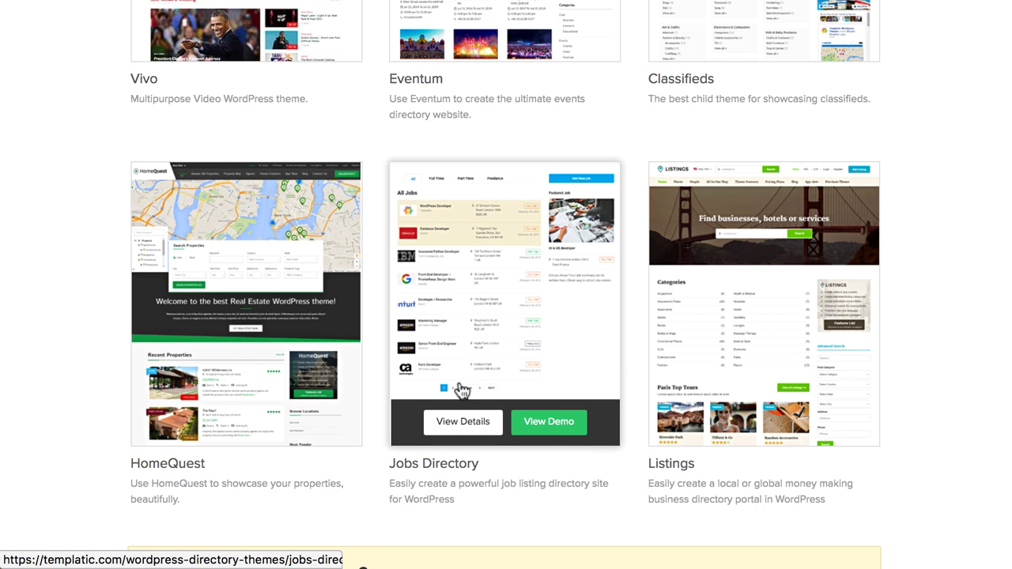
click(461, 427)
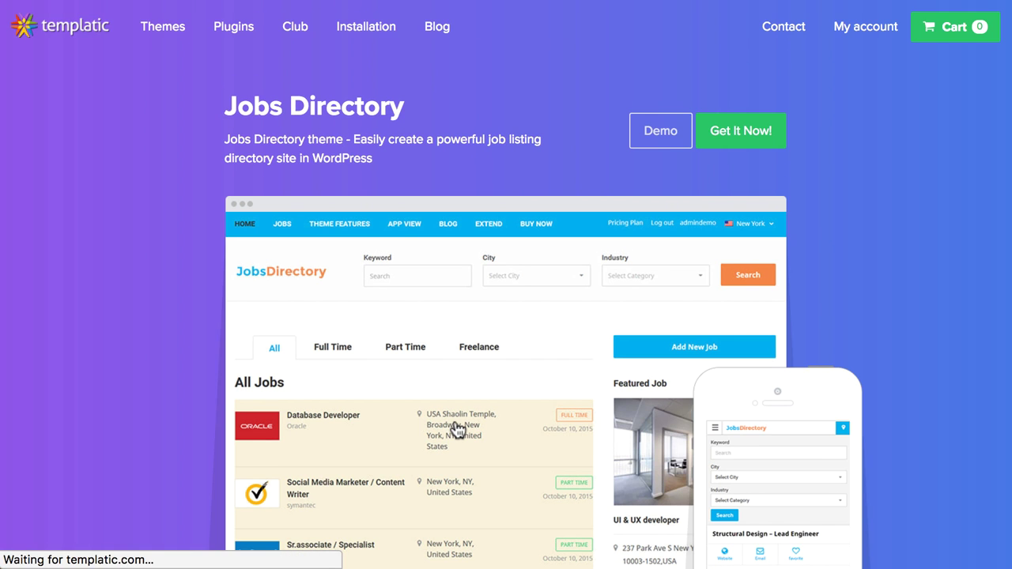
Bring up the JobsDirectory licence pricing: 1 Site $99, 5 Site $199, Club $299.
scroll(976, 61, down, 10)
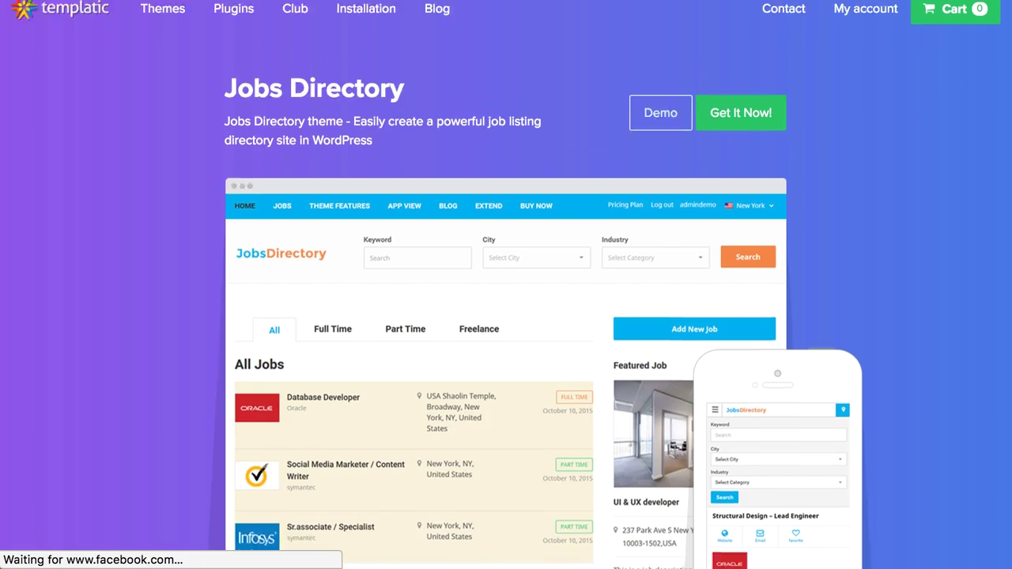
scroll(1008, 226, down, 15)
scroll(1007, 226, up, 20)
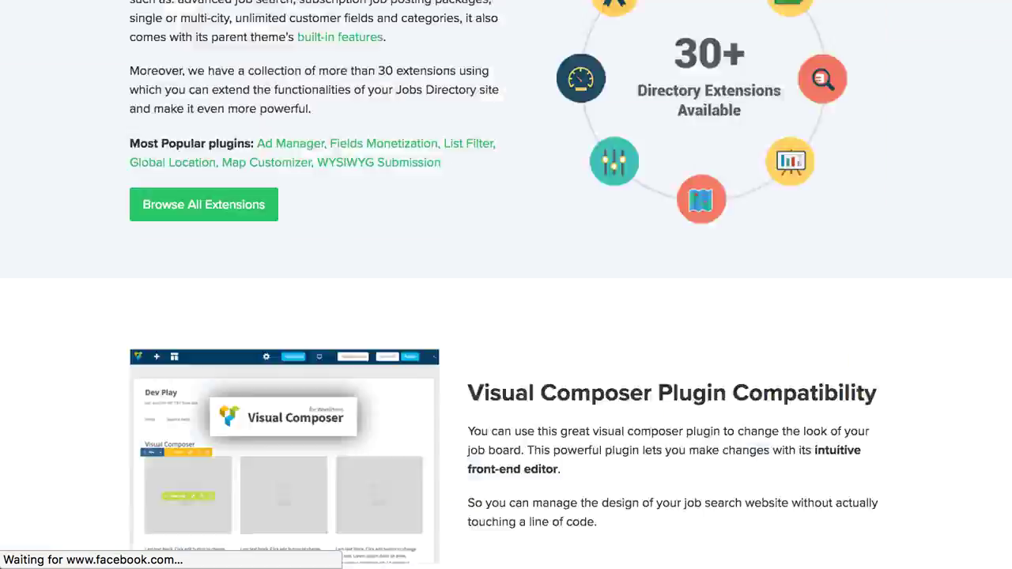
scroll(931, 61, up, 10)
click(753, 132)
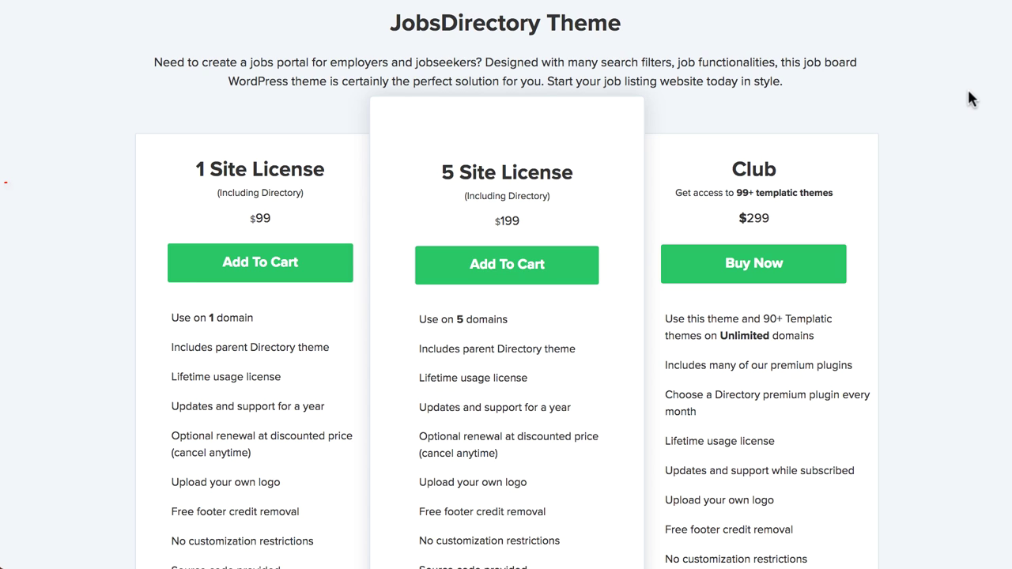
Add the $99 1 Site License to the cart and proceed to checkout.
click(289, 268)
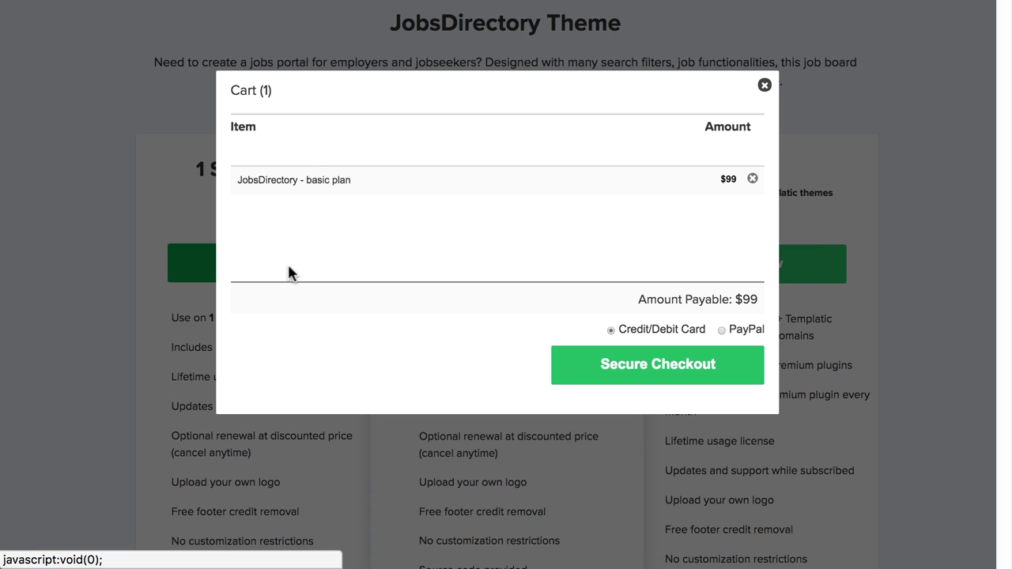
click(656, 380)
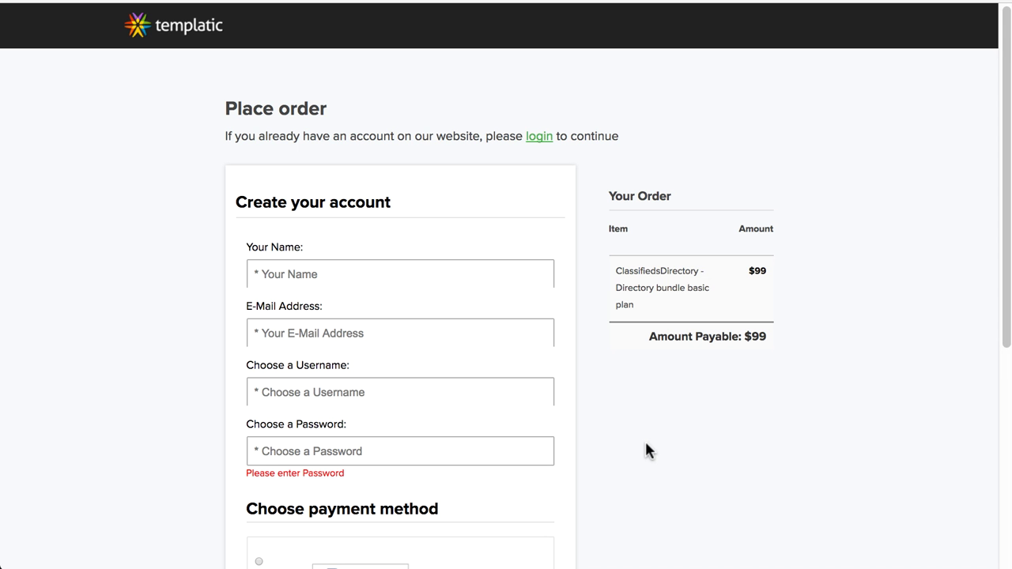
scroll(646, 451, down, 5)
scroll(646, 451, up, 5)
Step through the order form's name, e-mail and username fields and select PayPal payment.
click(365, 275)
click(346, 333)
click(614, 373)
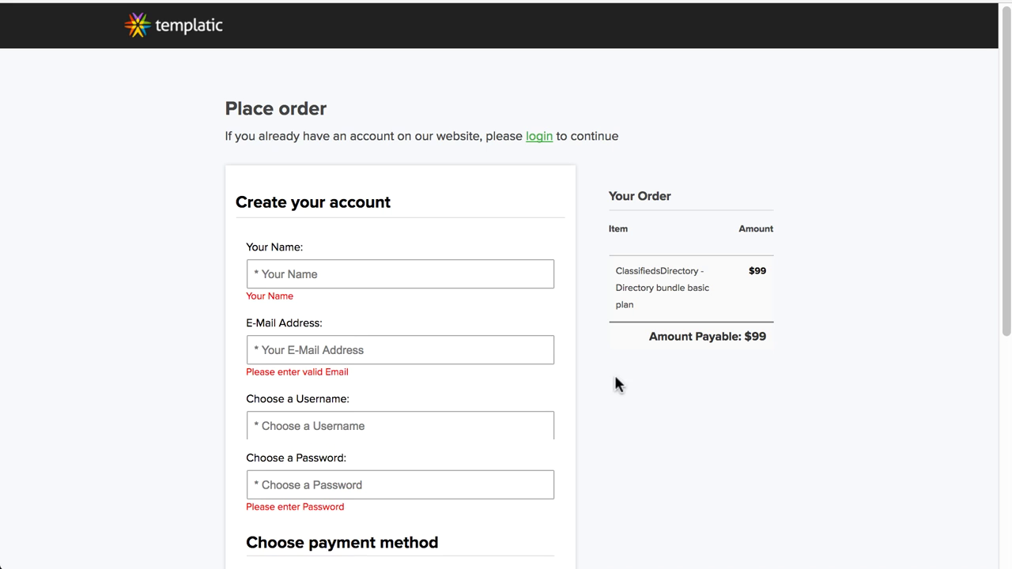
click(374, 426)
click(824, 441)
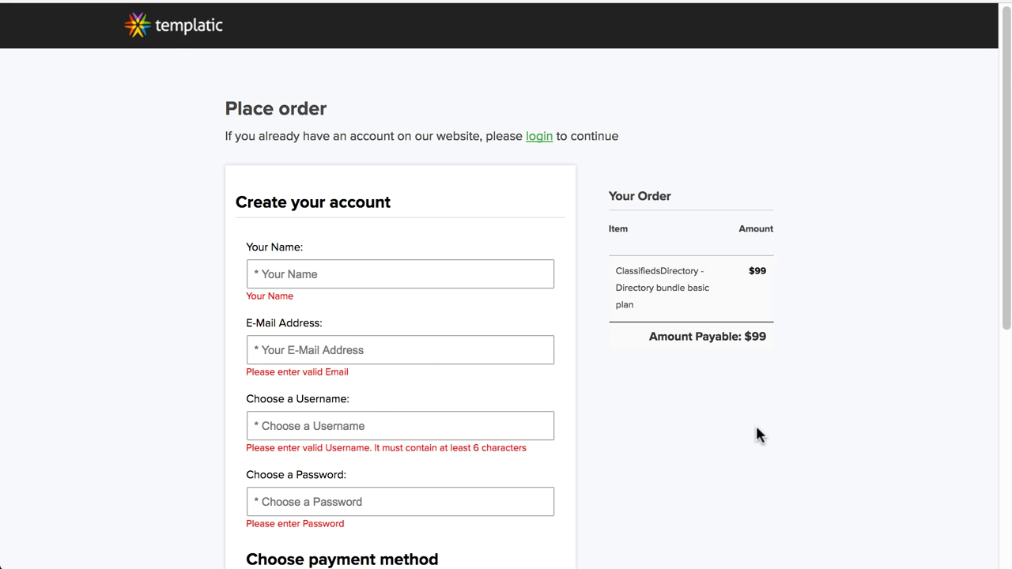
scroll(757, 433, down, 5)
click(259, 206)
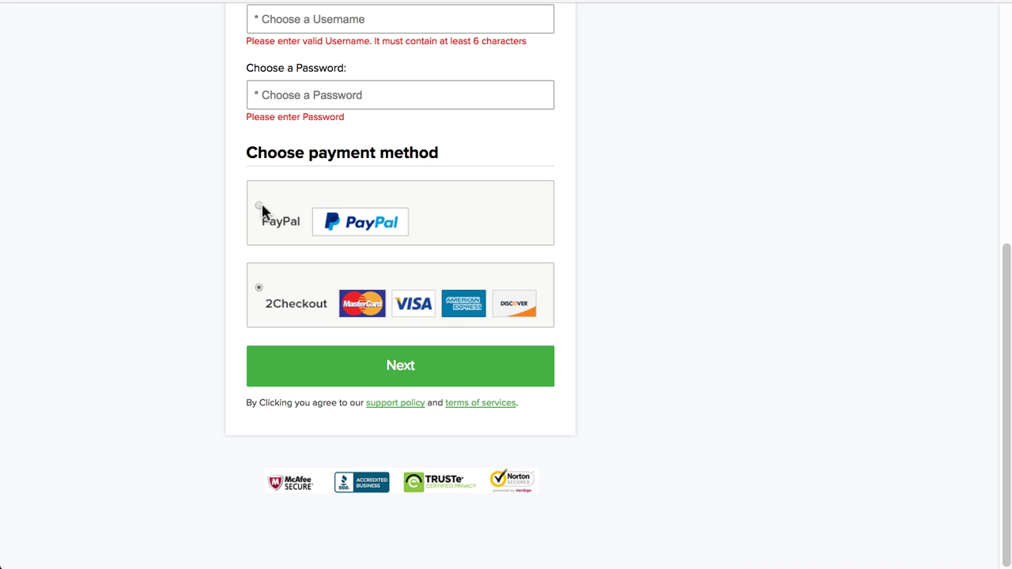
scroll(261, 210, up, 5)
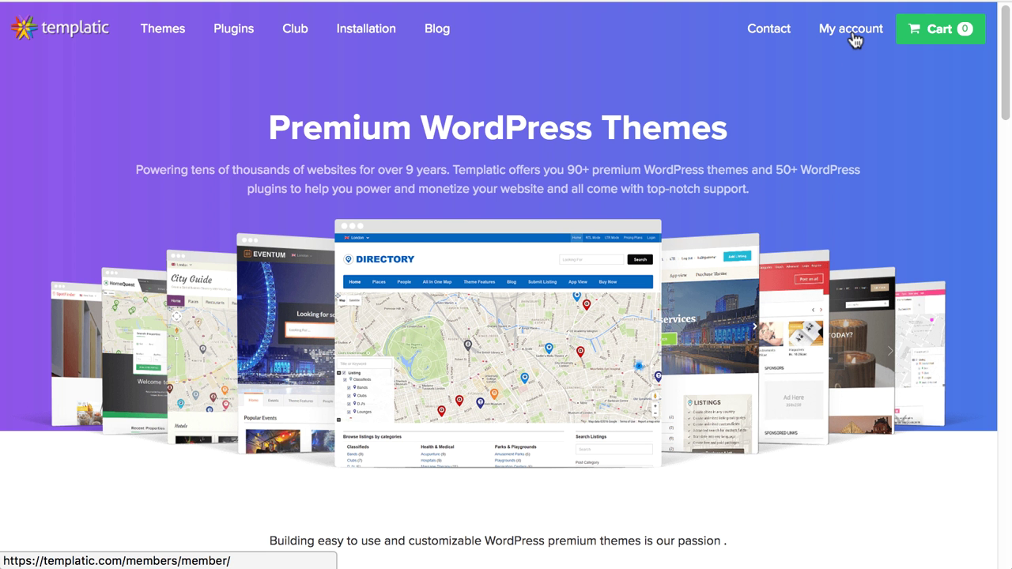
Log in to the Templatic member account with the pasted password.
click(852, 31)
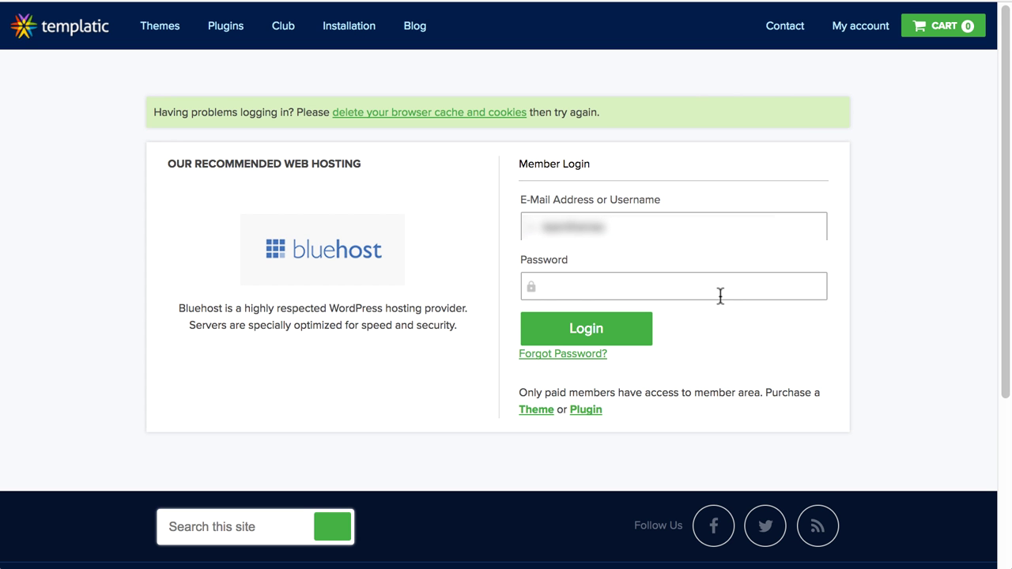
click(572, 284)
key(super+v)
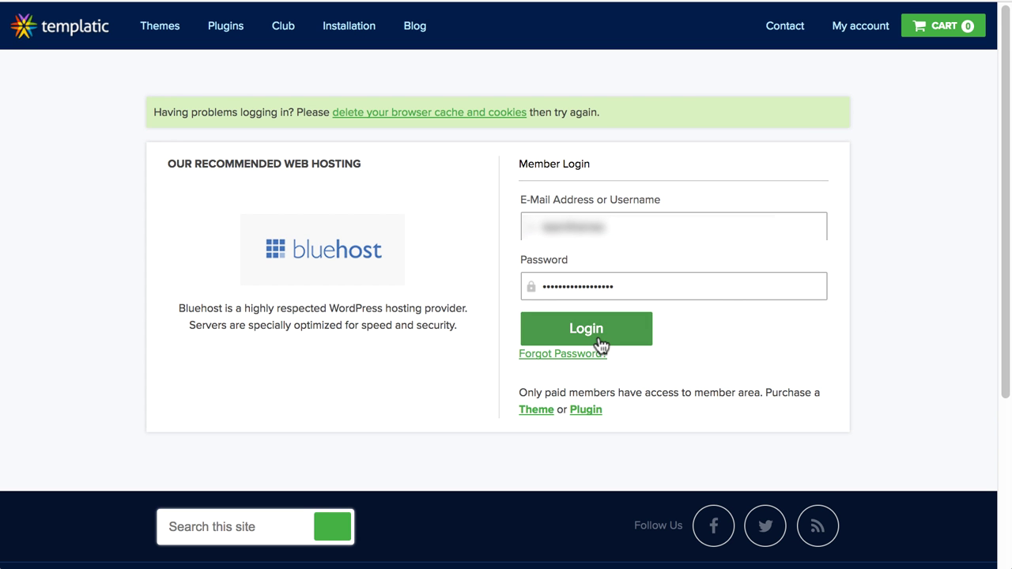
click(600, 345)
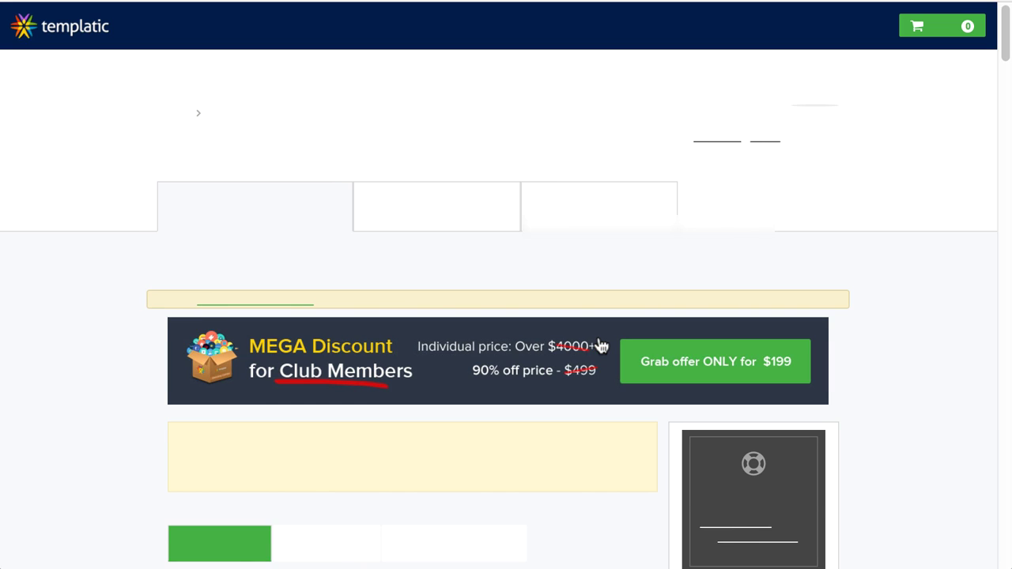
Expand JobsDirectory under My Themes and download its easy installer.
scroll(246, 204, down, 1)
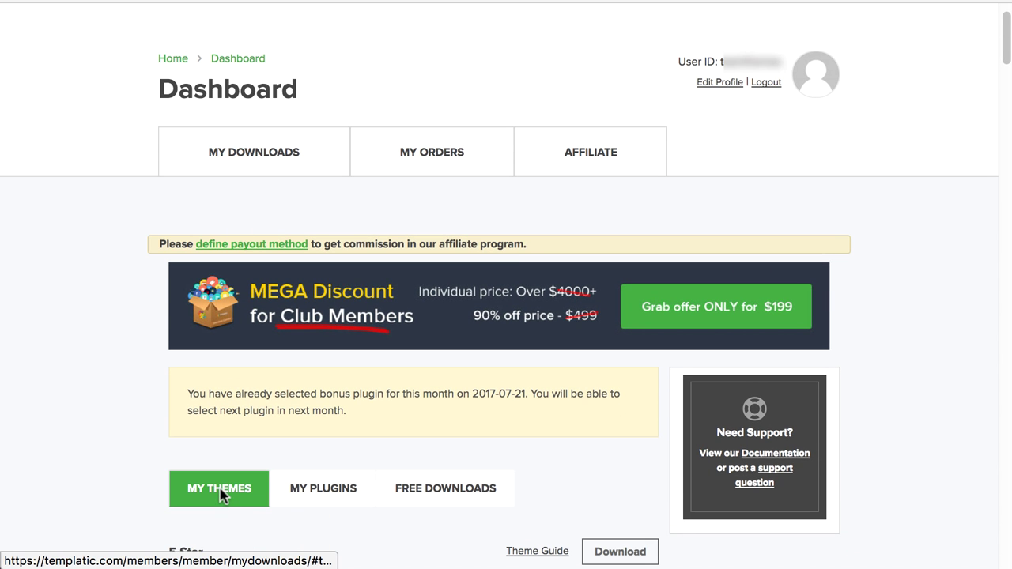
scroll(220, 494, down, 3)
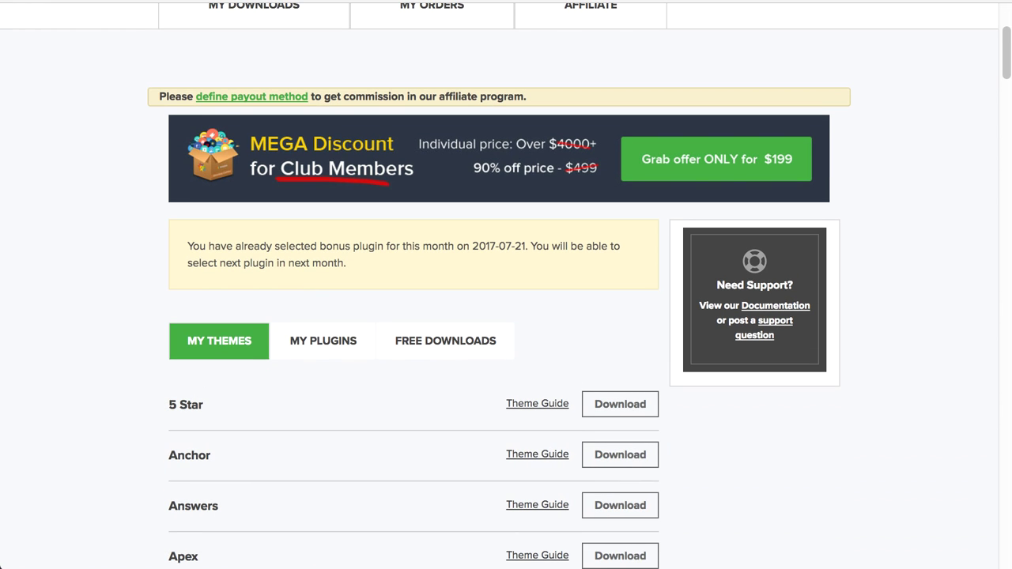
drag(1008, 60, 1009, 269)
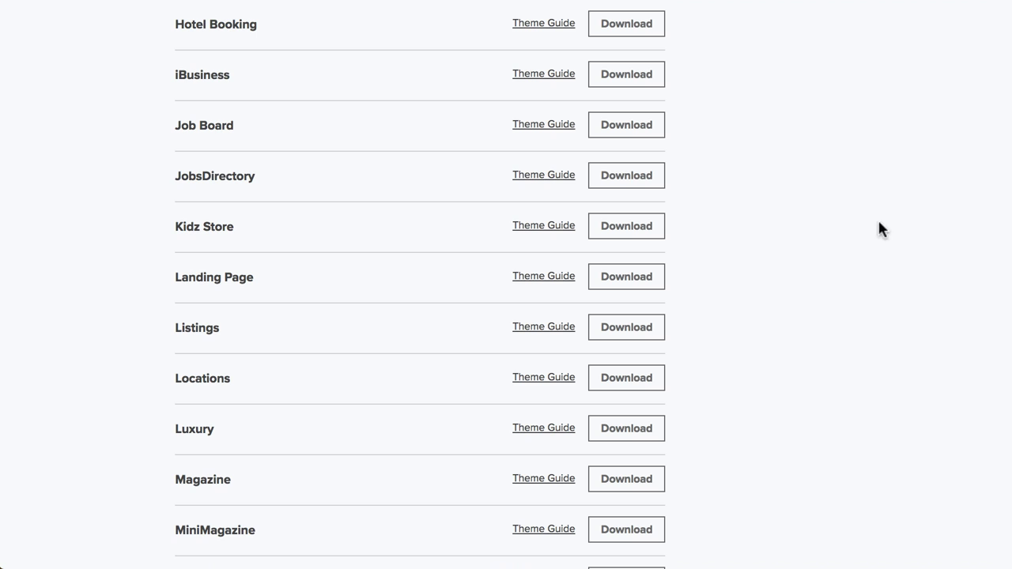
click(631, 182)
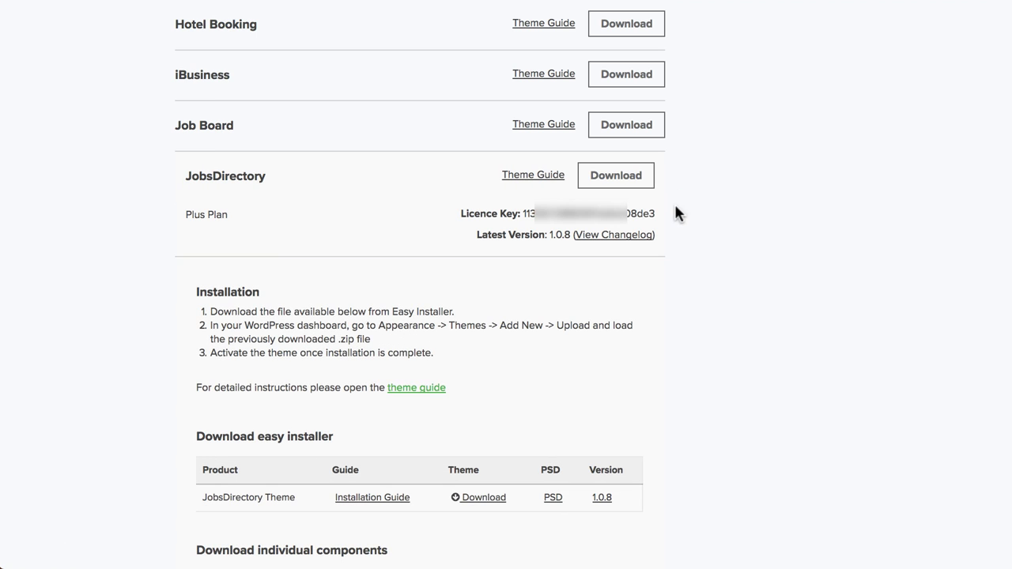
click(480, 498)
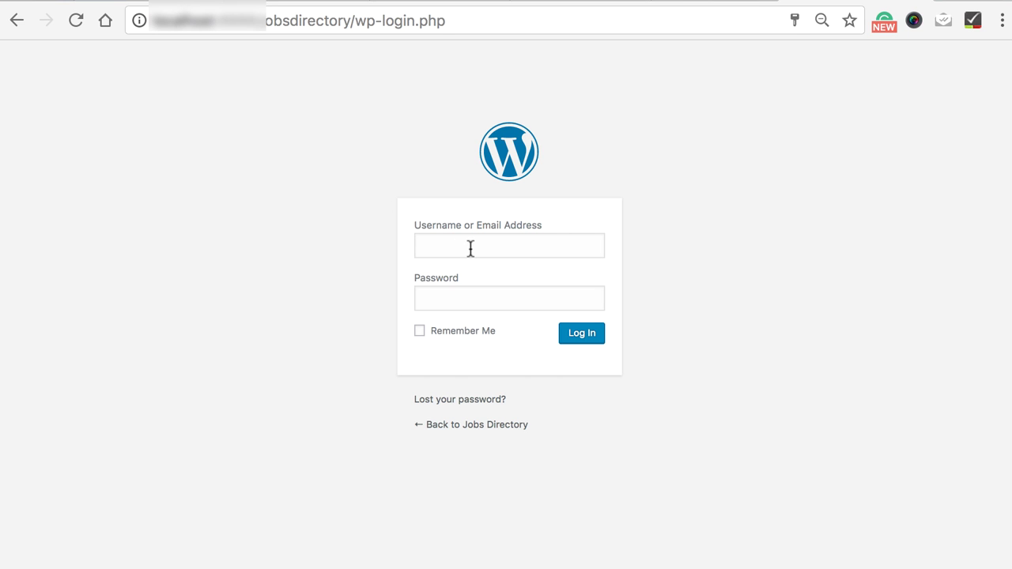
Log in at wp-login.php with the admin username and password, declining the browser's password save.
click(470, 248)
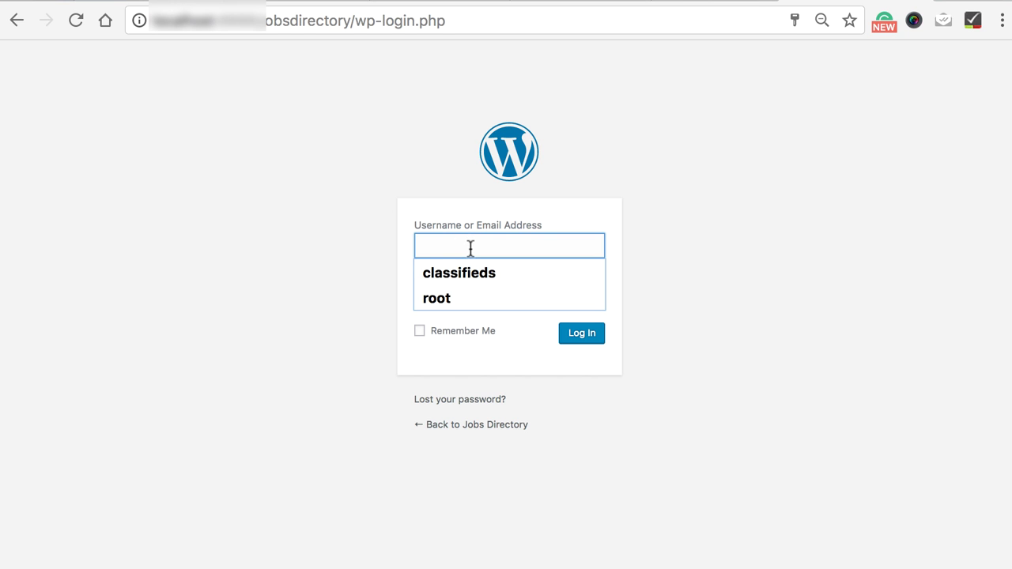
text(jobsdirectory)
click(455, 296)
key(super+v)
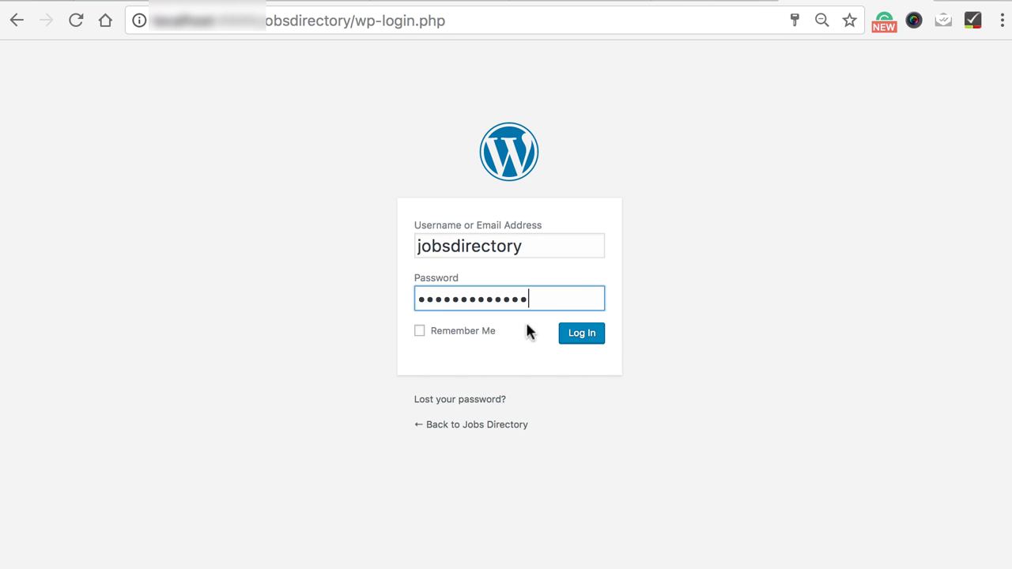
click(576, 335)
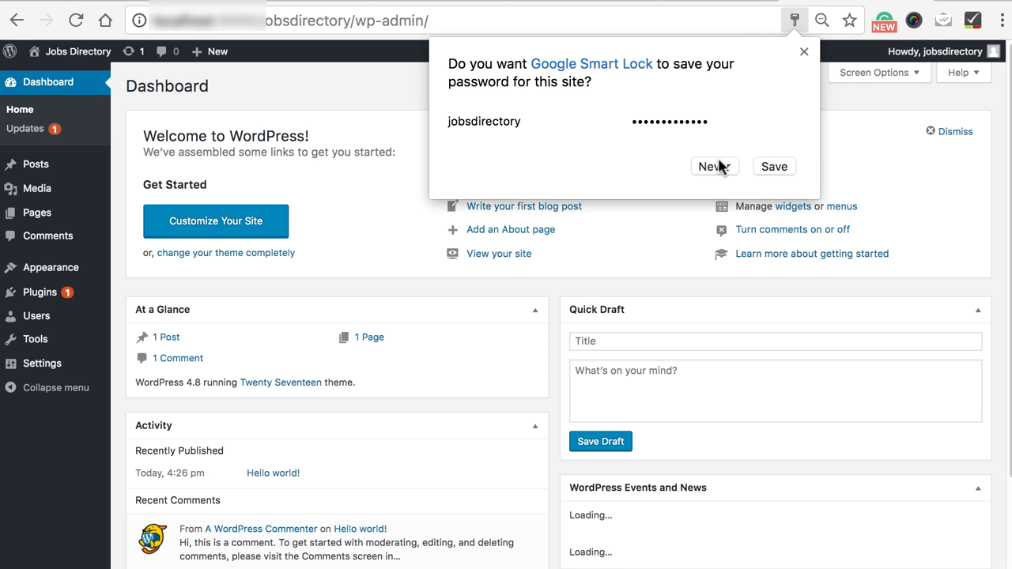
click(718, 163)
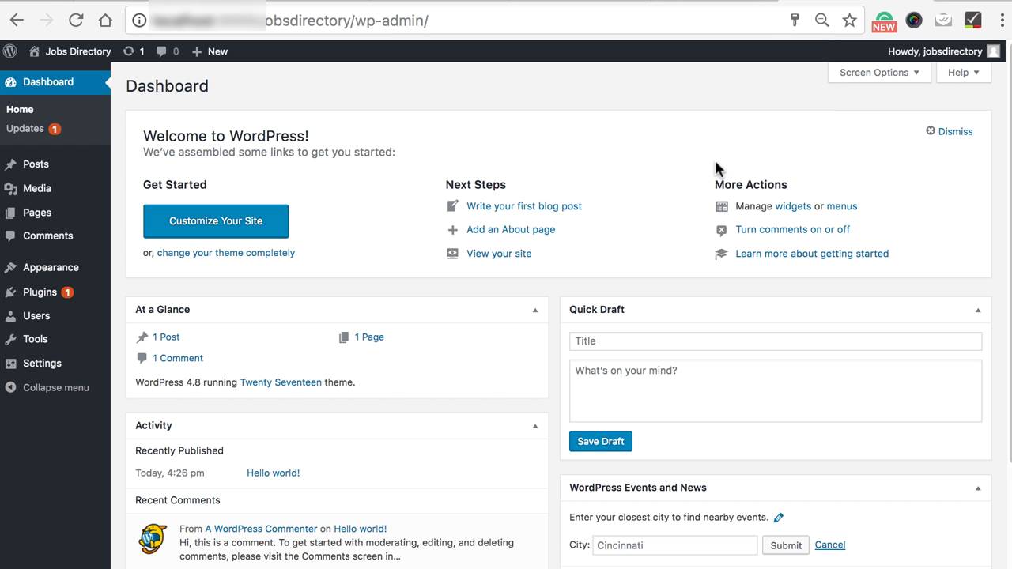
mouse_move(49, 272)
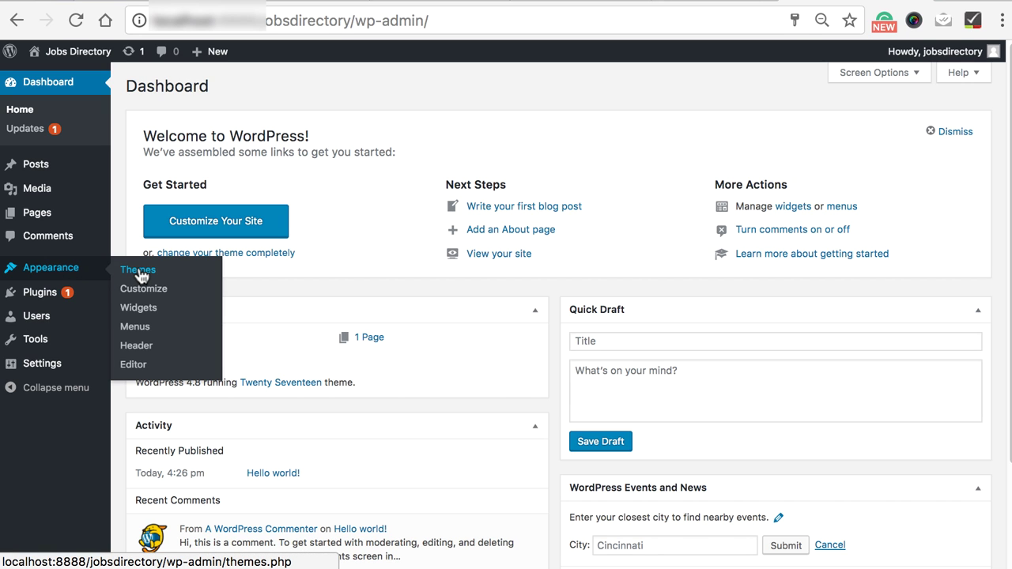
Upload JobsDirectory-EasyInstall.zip via Themes > Add New, install it, and activate JobsDirectory 1.0.8.
click(138, 272)
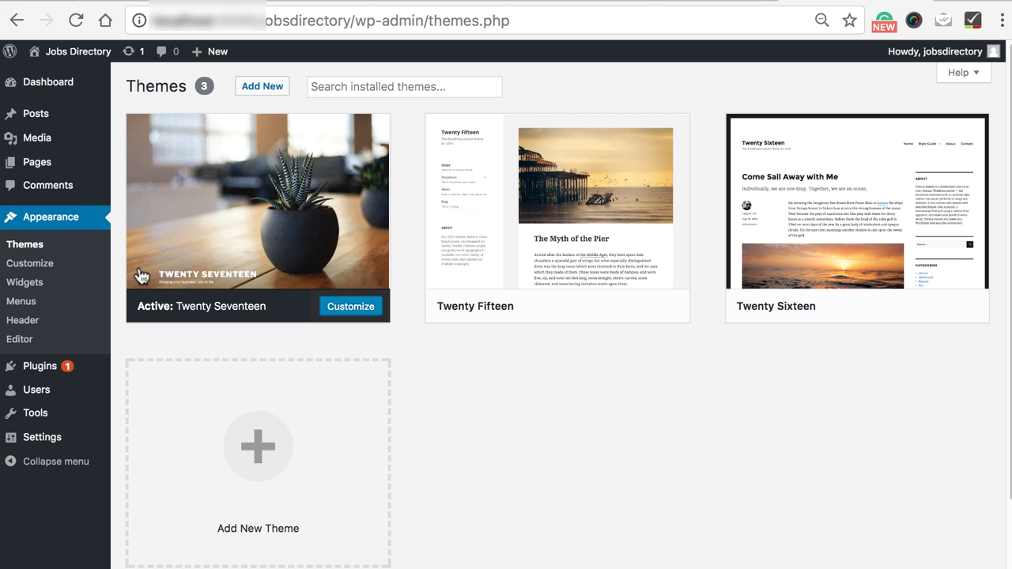
click(261, 88)
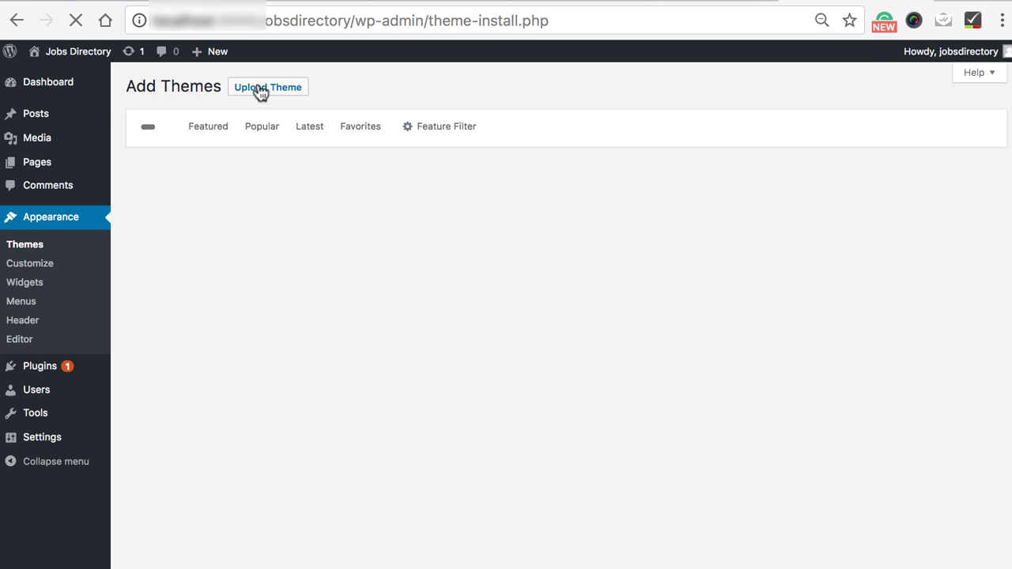
click(261, 89)
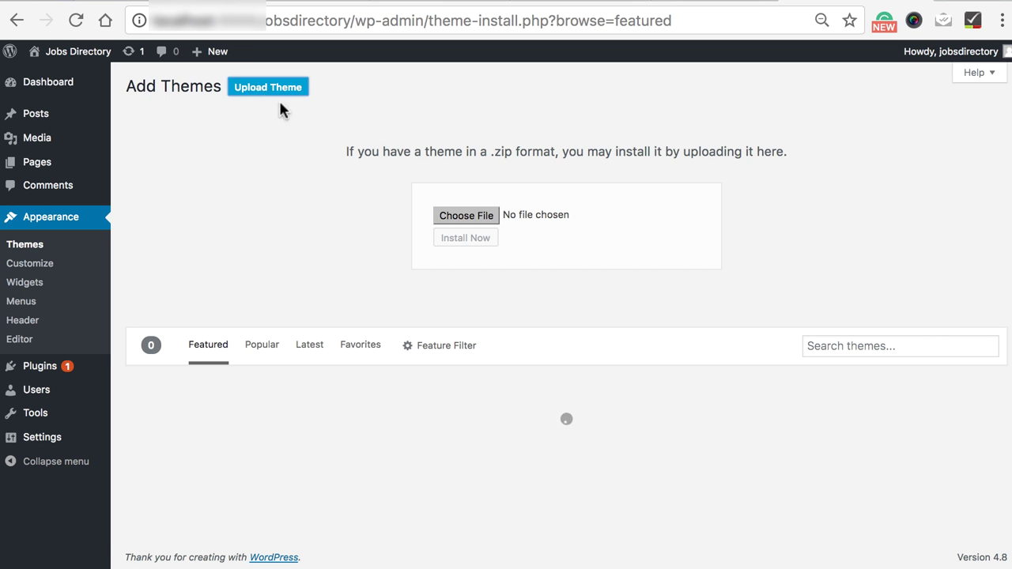
click(481, 220)
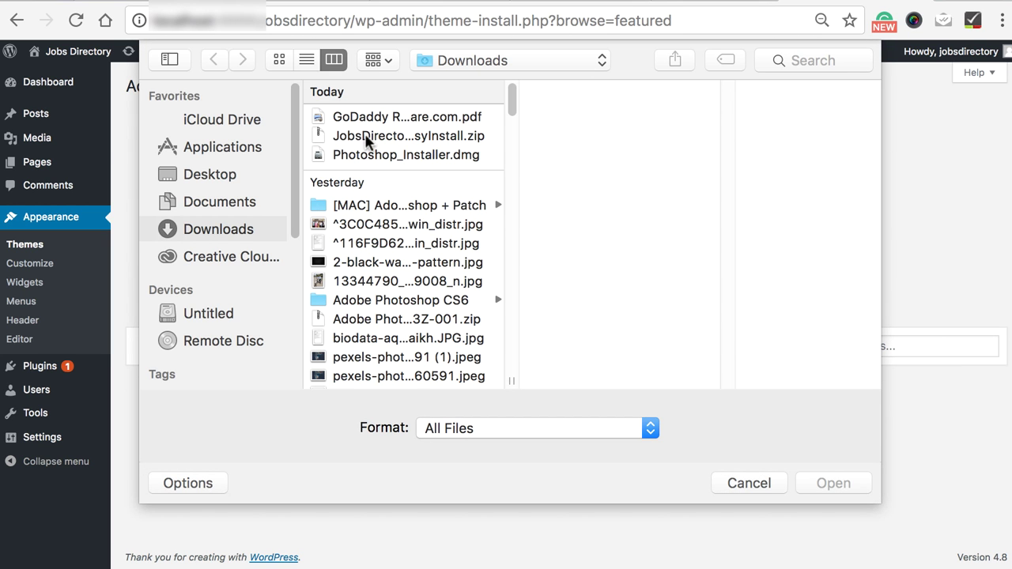
click(366, 138)
click(862, 484)
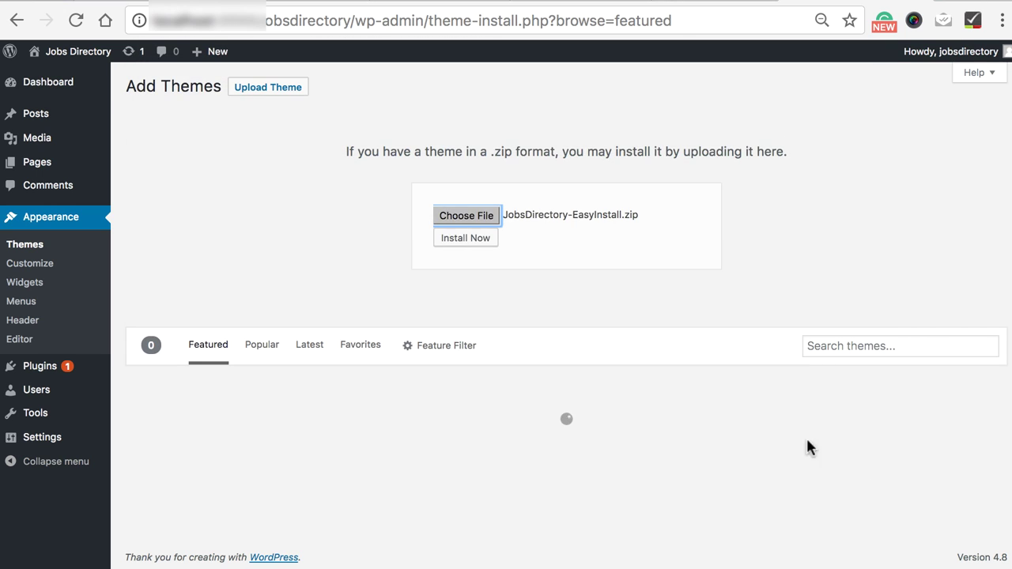
click(446, 248)
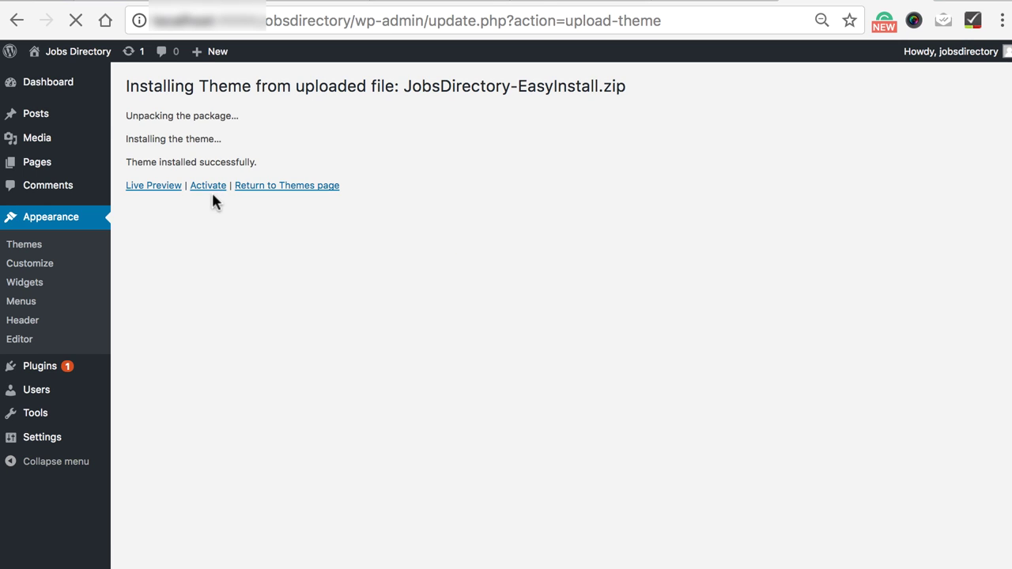
click(208, 188)
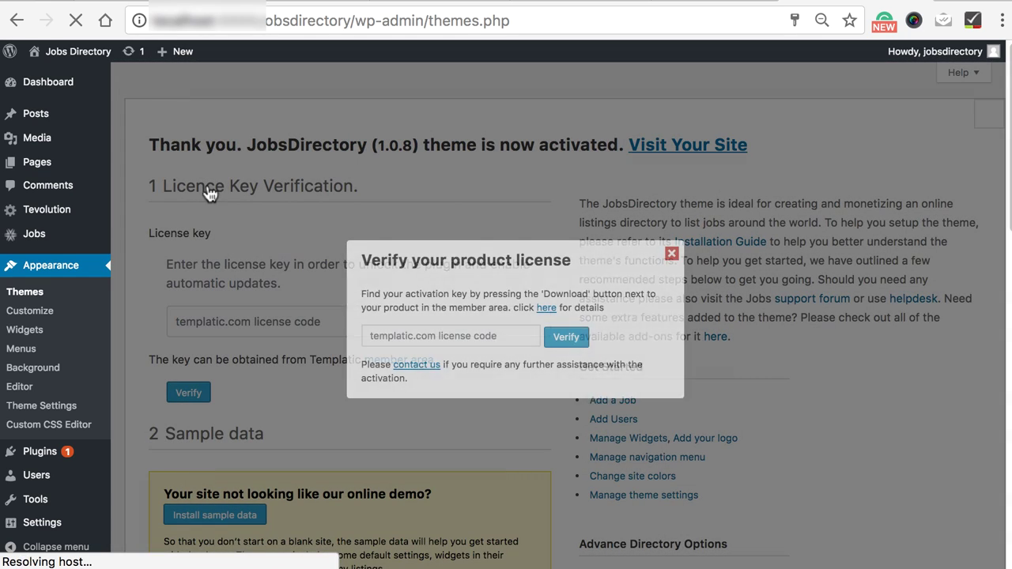
Dismiss the licence popup and copy the JobsDirectory licence key from Templatic's My Themes.
click(445, 336)
click(672, 256)
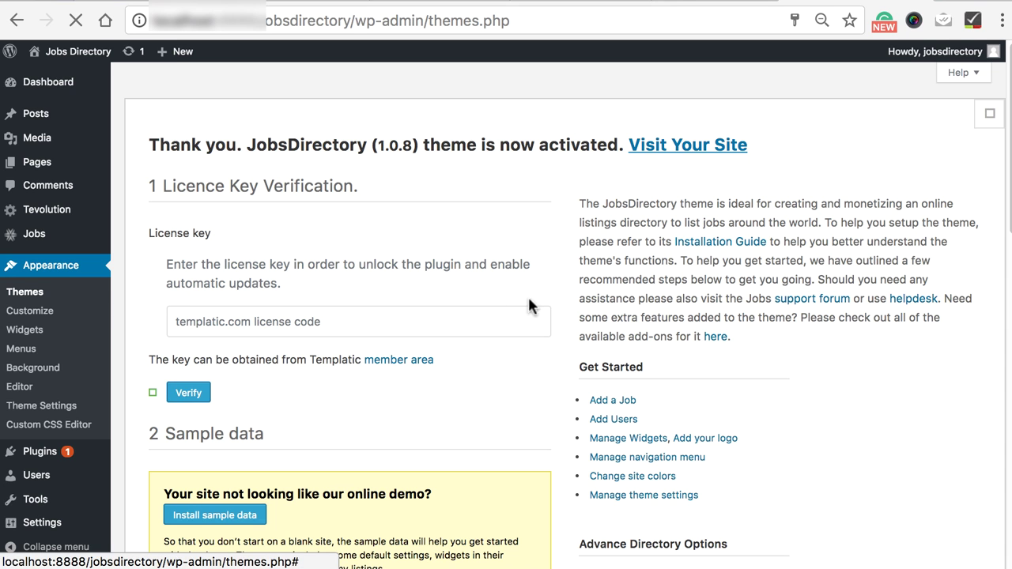
click(316, 331)
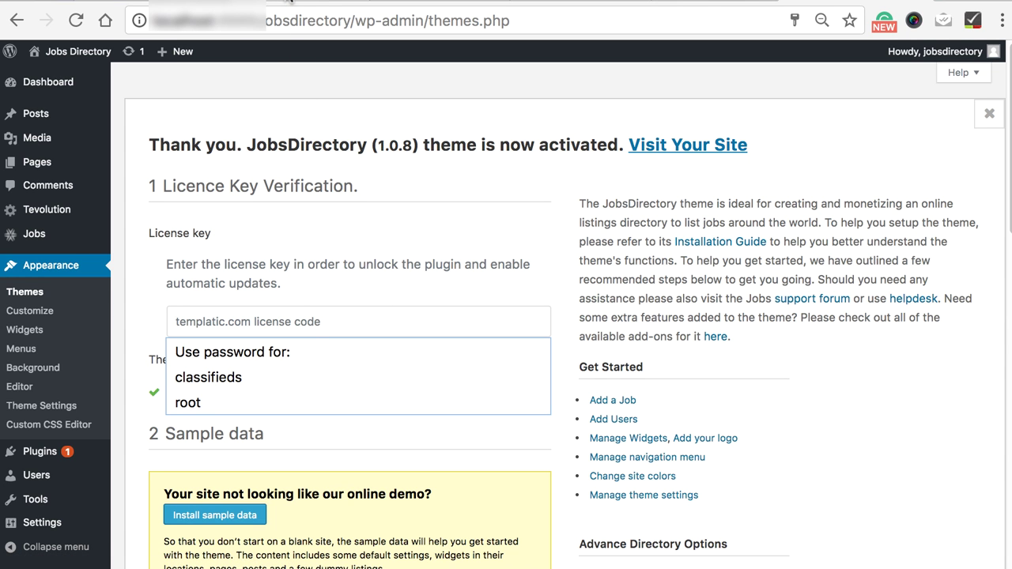
click(290, 2)
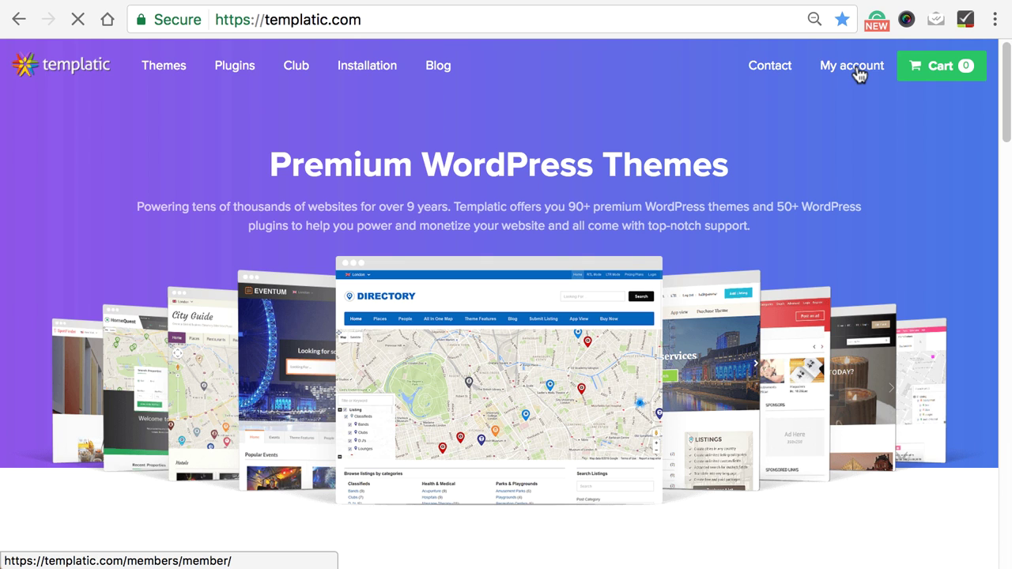
click(859, 71)
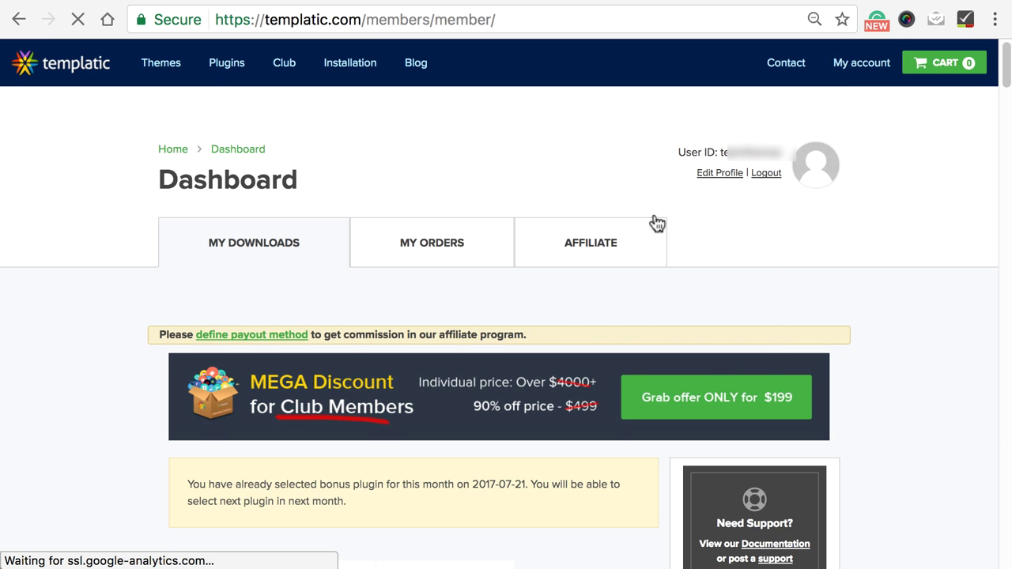
scroll(651, 233, down, 5)
scroll(651, 233, down, 20)
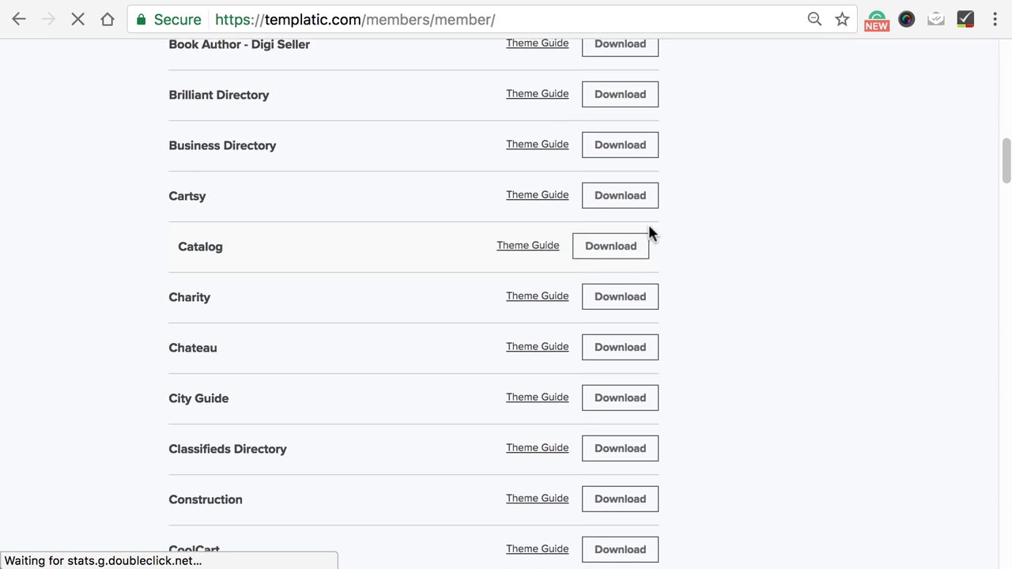
scroll(648, 223, down, 5)
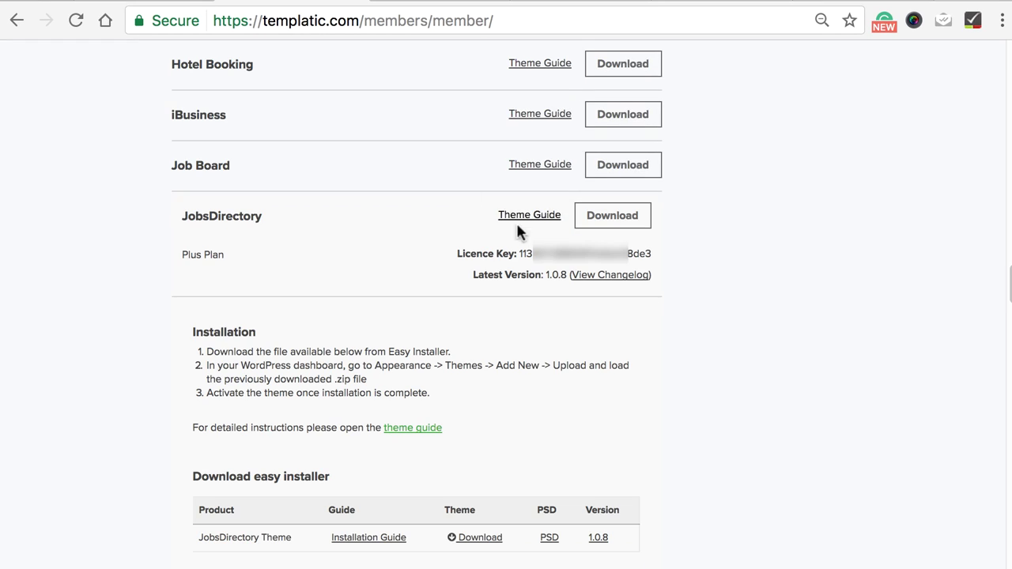
double_click(585, 254)
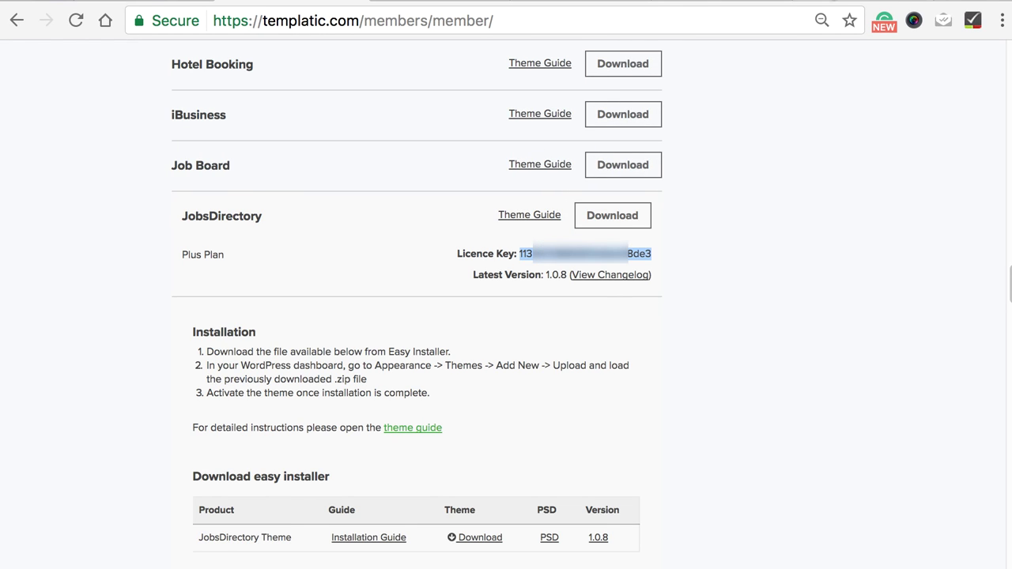
key(ctrl+Tab)
Paste the licence key into the wp-admin License key field and verify it.
right_click(239, 321)
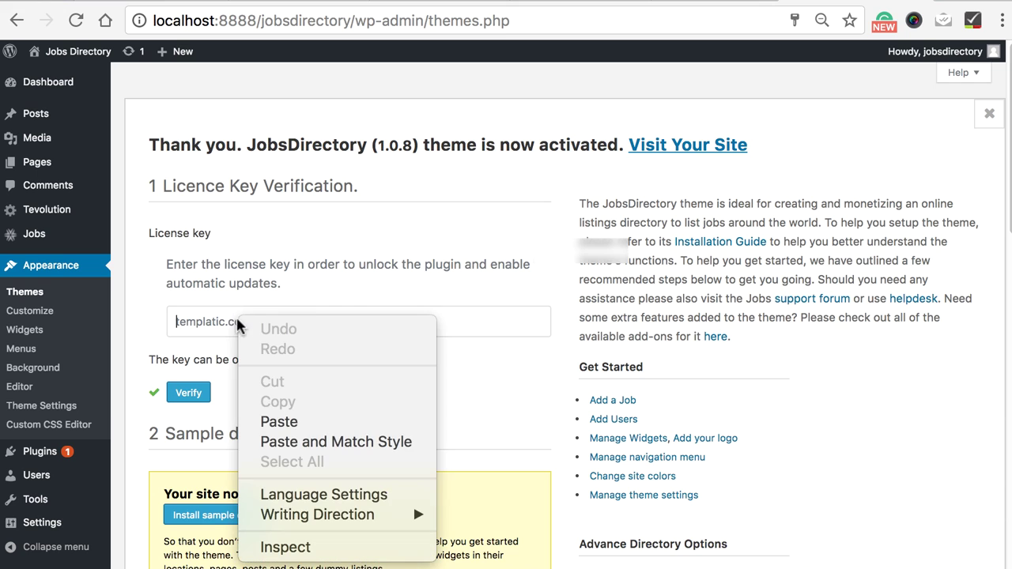
click(275, 422)
click(196, 399)
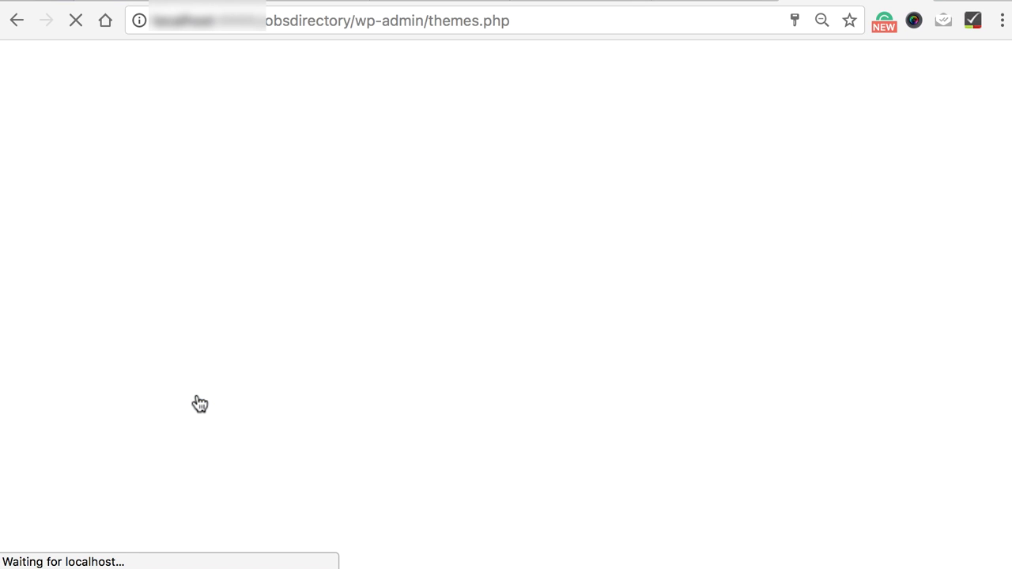
scroll(503, 323, down, 5)
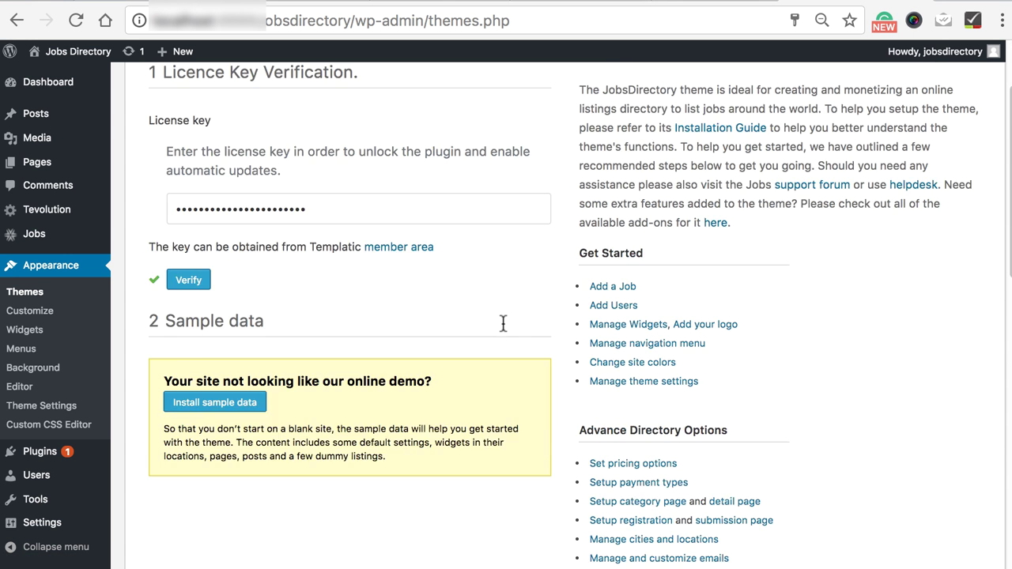
Install the JobsDirectory sample data, then visit the site and scroll its sample jobs and companies.
click(219, 190)
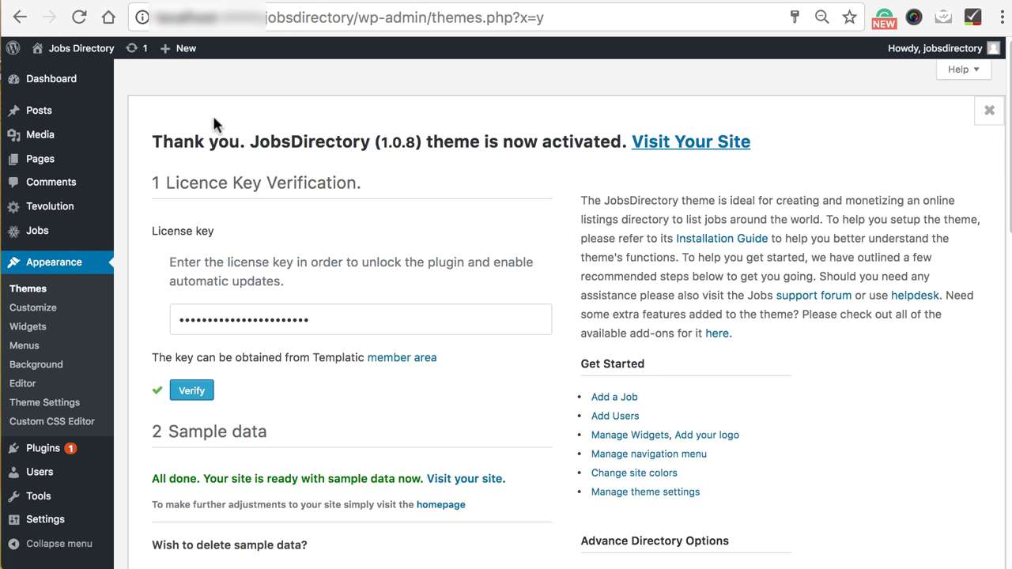
mouse_move(89, 52)
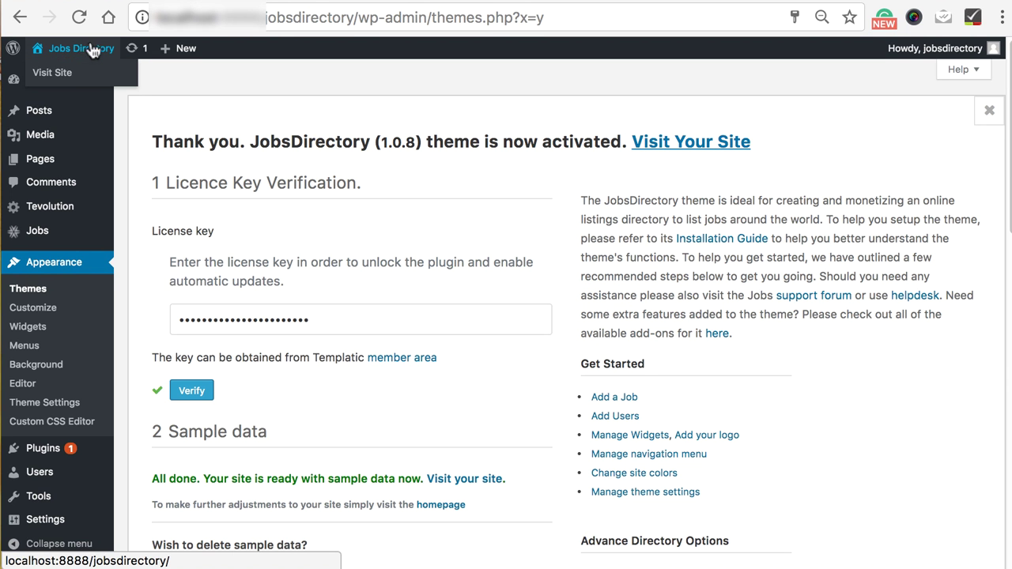
click(52, 77)
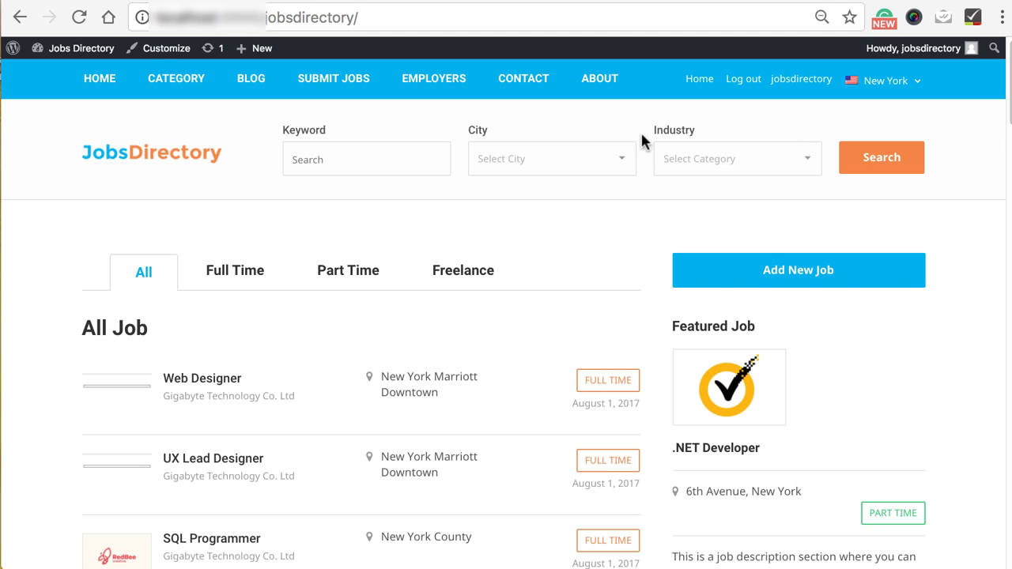
scroll(506, 316, down, 3)
scroll(1006, 423, down, 15)
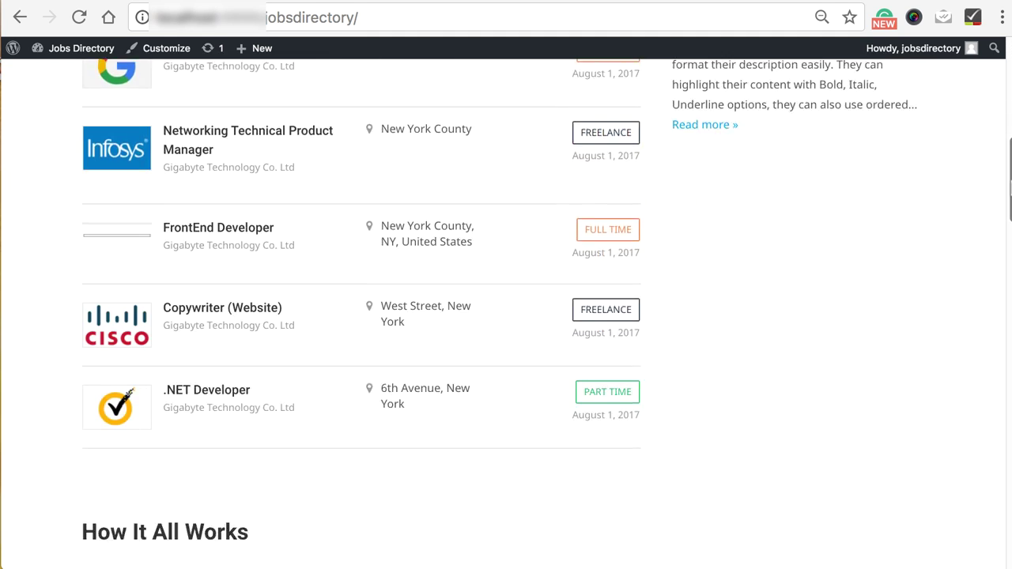
scroll(1006, 423, down, 3)
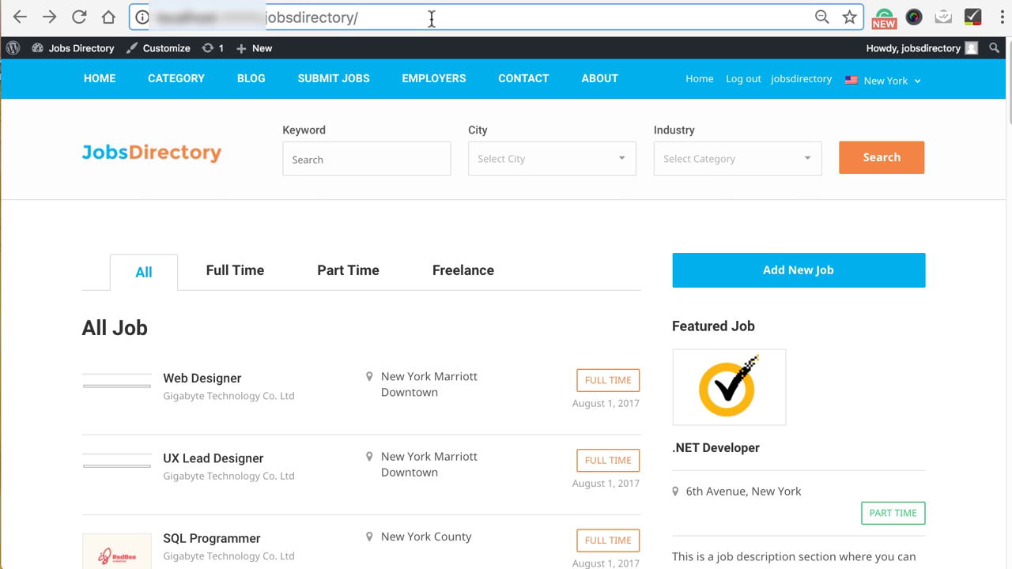
Load wp-admin and look over the Site Logo and Site Identity sections in the Customizer.
text(wp-admin)
key(Return)
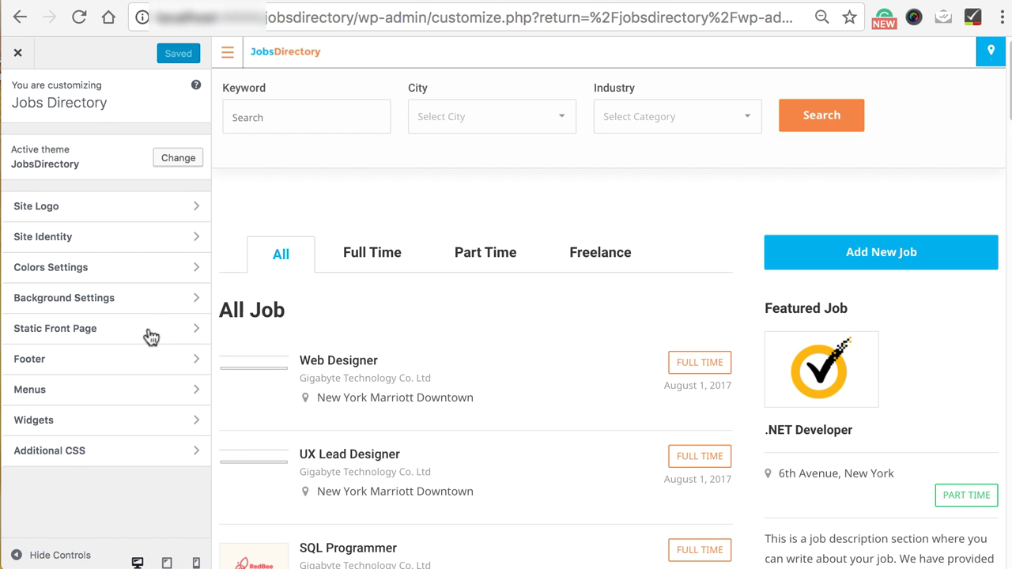
click(146, 210)
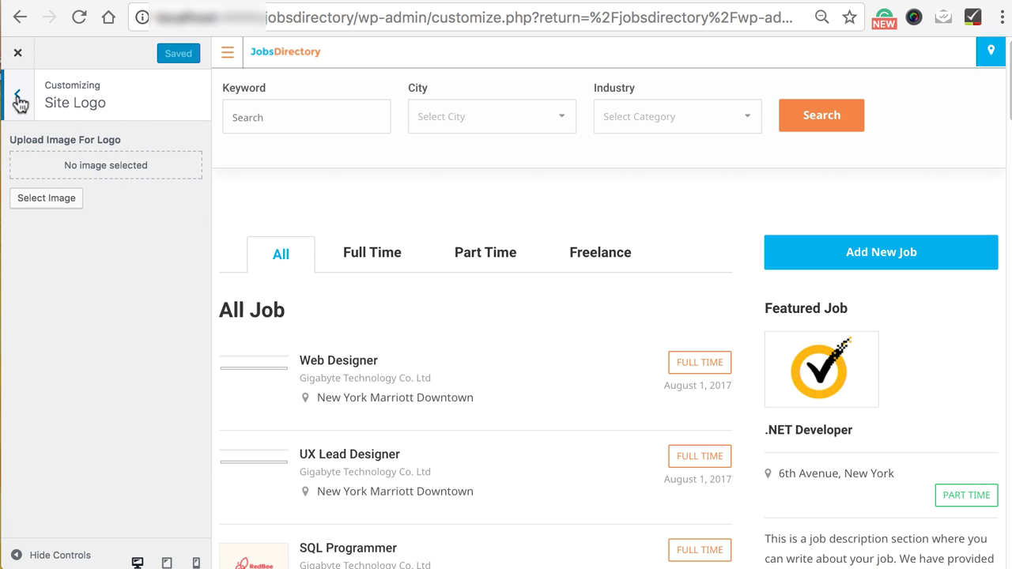
click(19, 101)
click(70, 231)
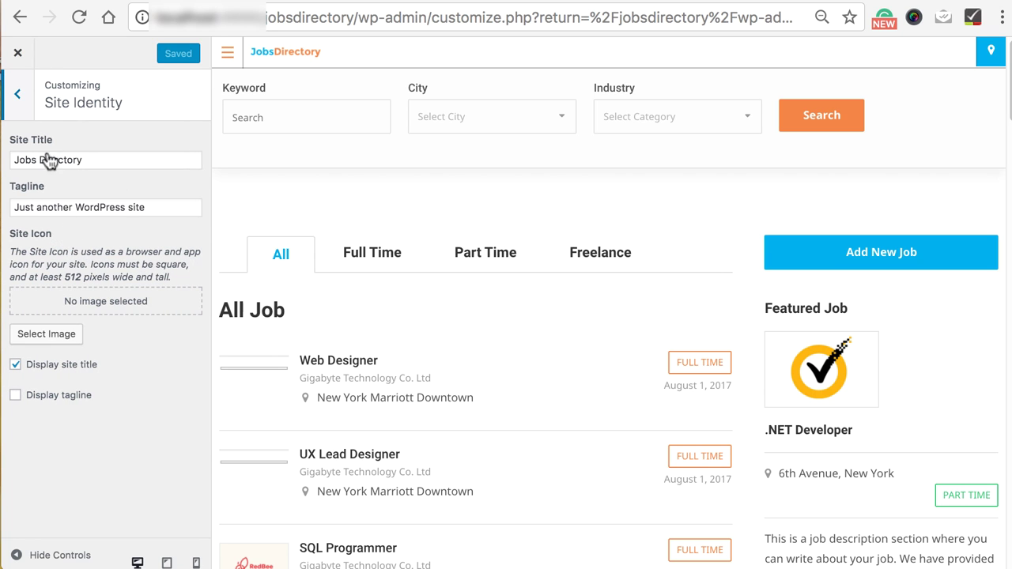
click(22, 97)
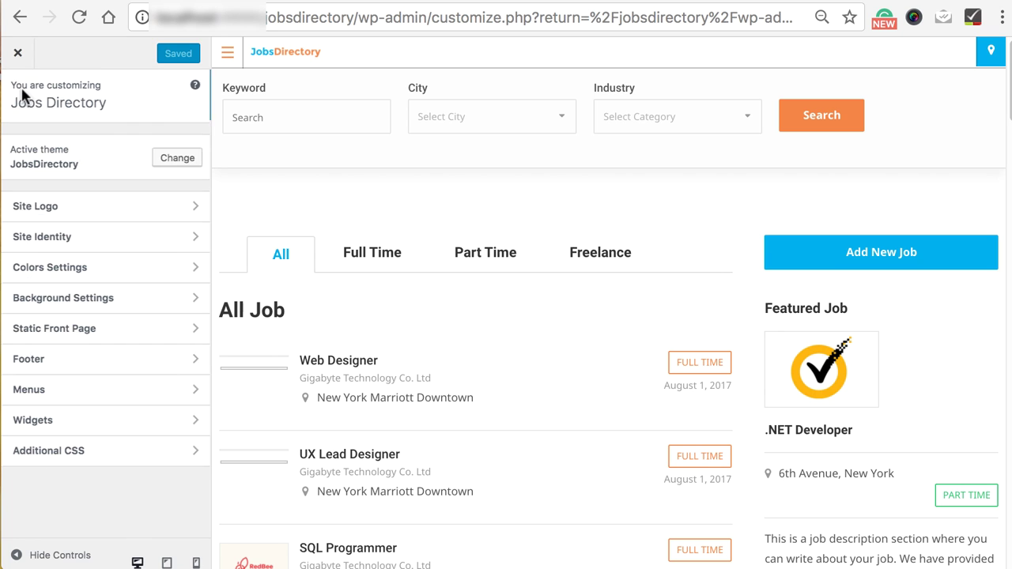
Look over the Colors Settings and Background Settings sections, then close the Customizer unchanged.
click(48, 269)
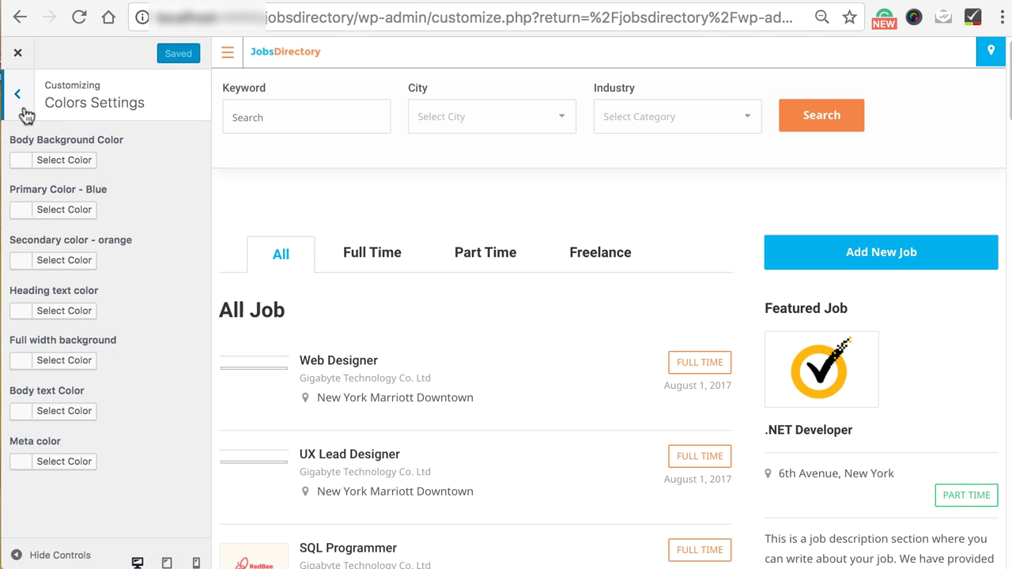
click(18, 94)
click(65, 297)
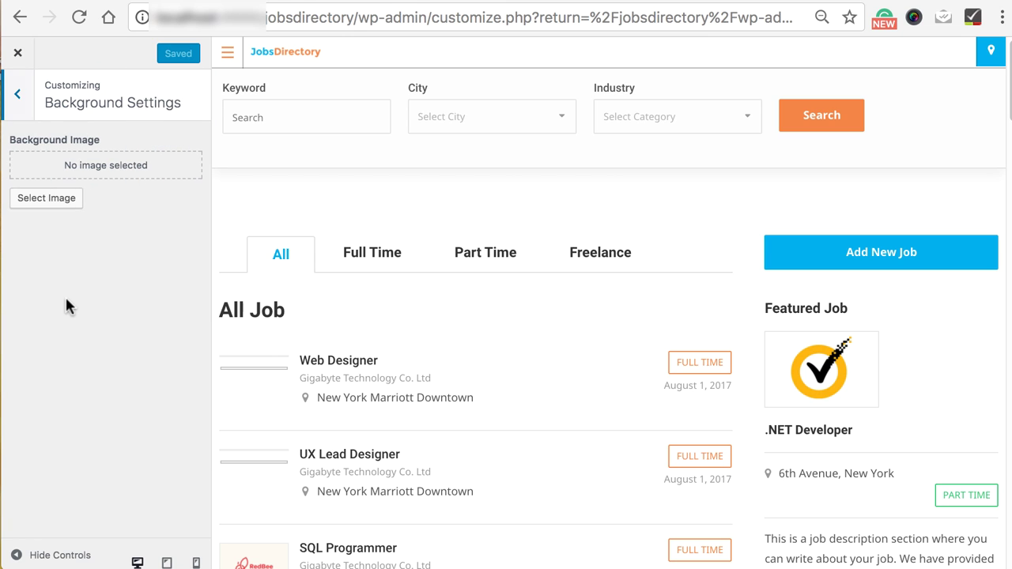
click(18, 106)
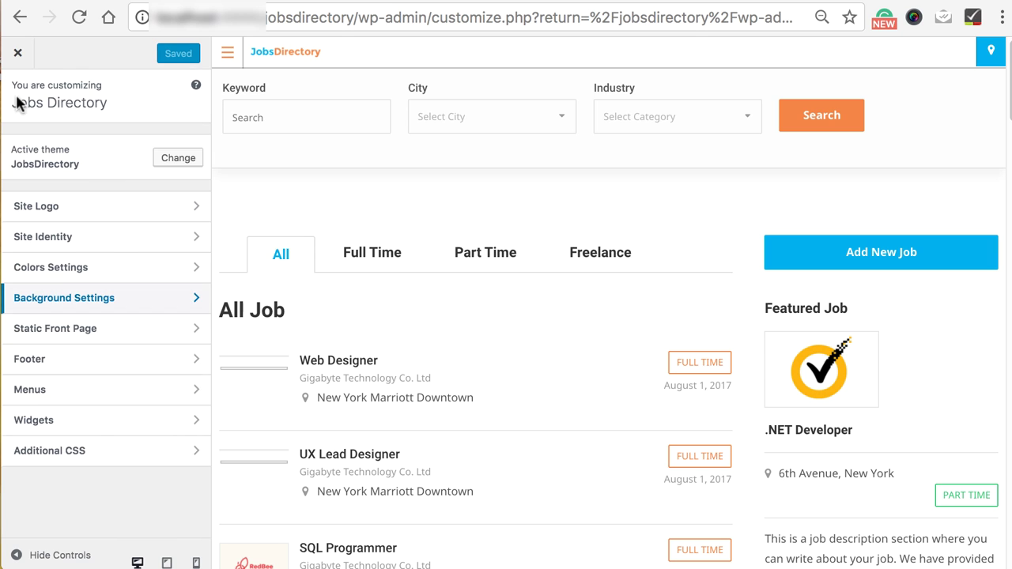
click(23, 54)
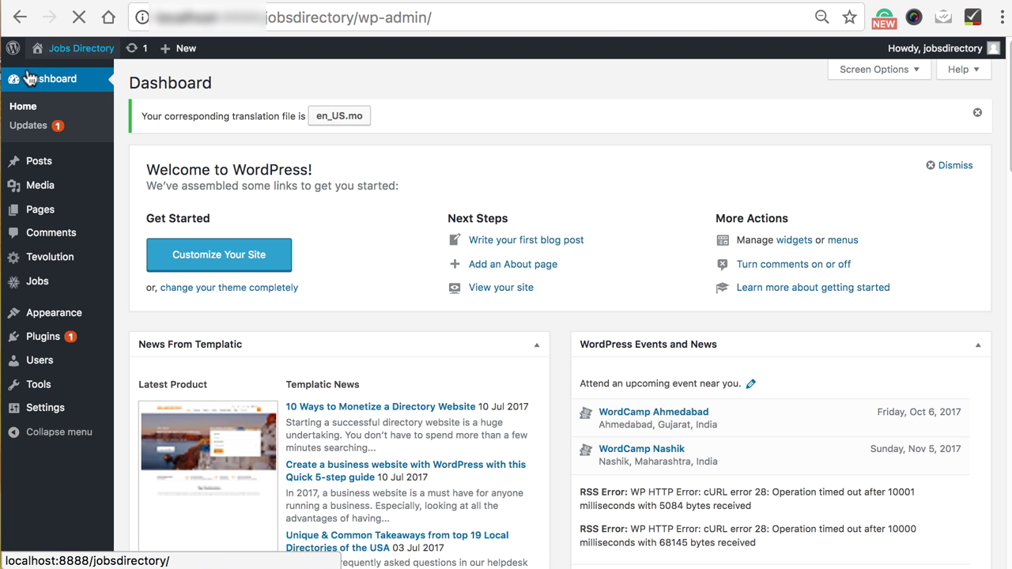
Browse the job listings and the new-job form, then view Tevolution's Permalink Settings tab.
click(45, 293)
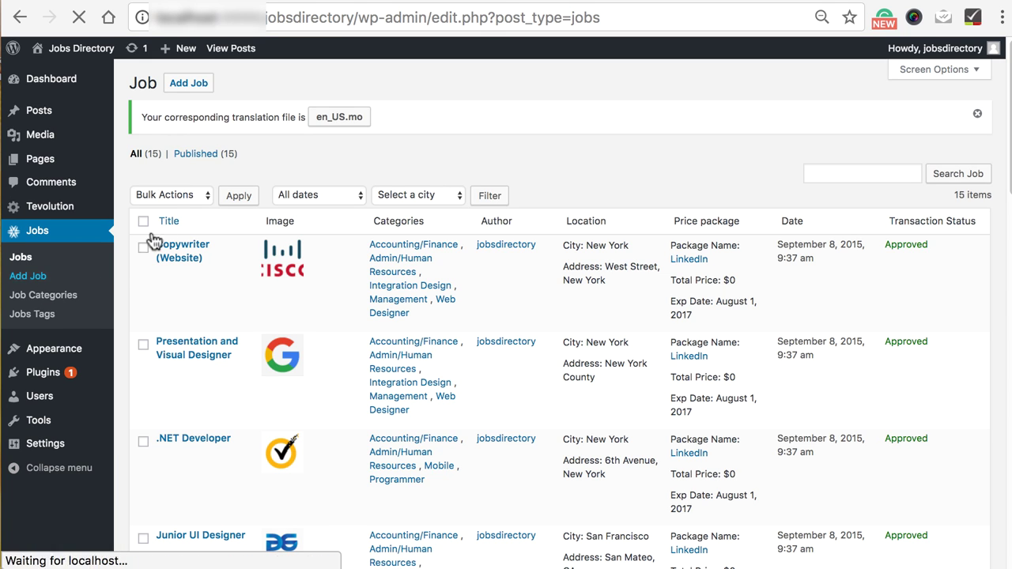
click(190, 85)
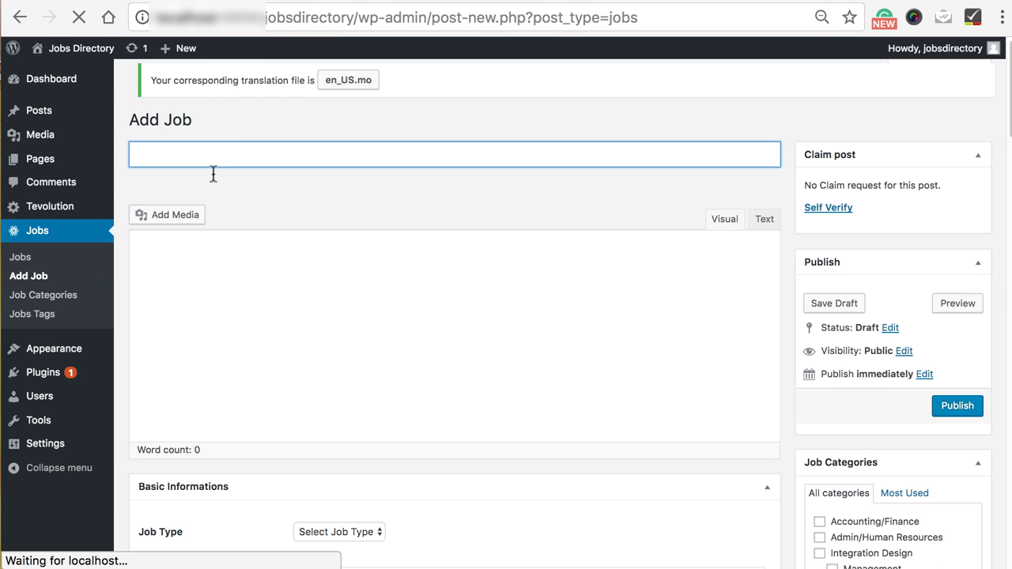
mouse_move(118, 220)
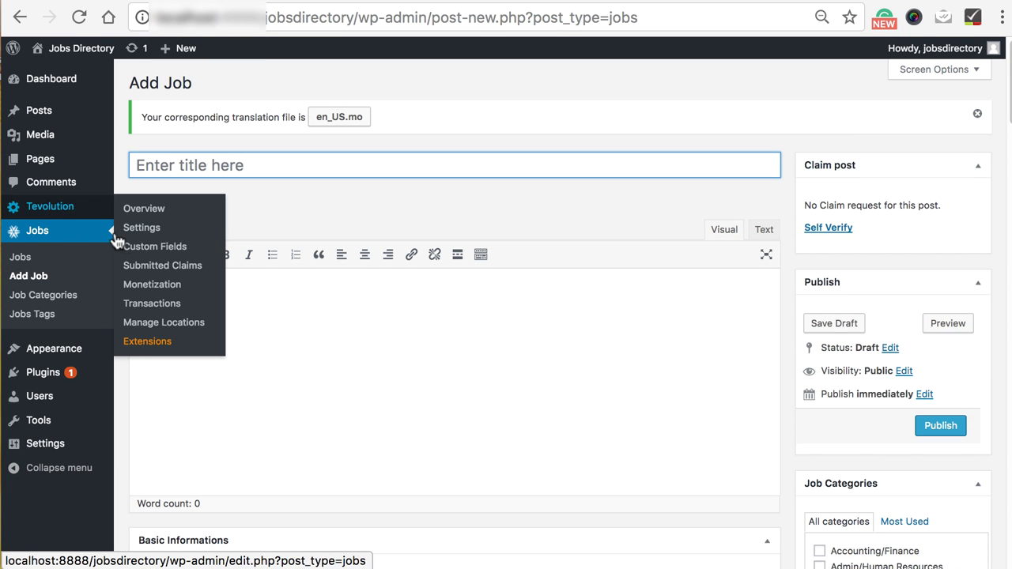
click(143, 229)
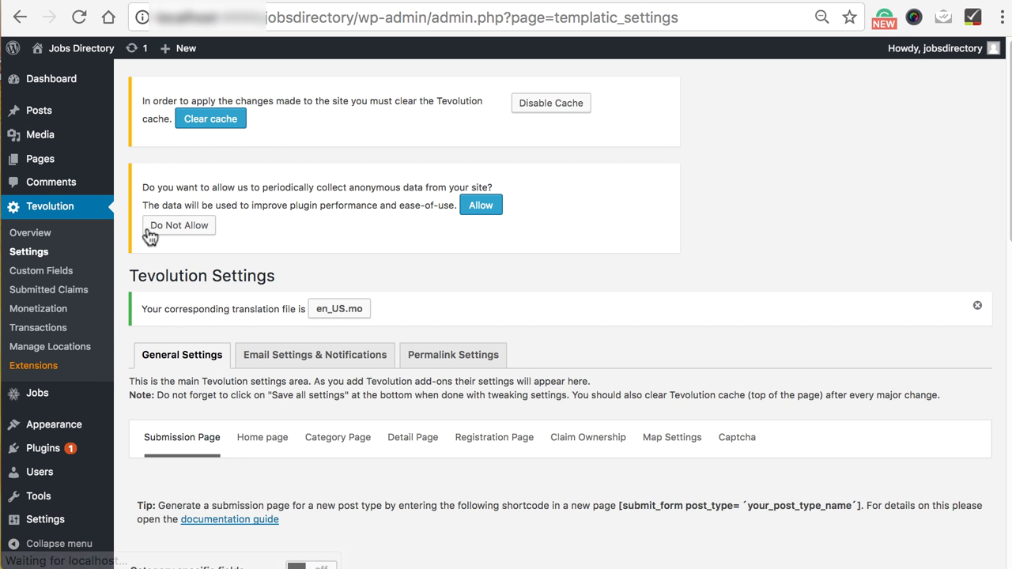
click(449, 361)
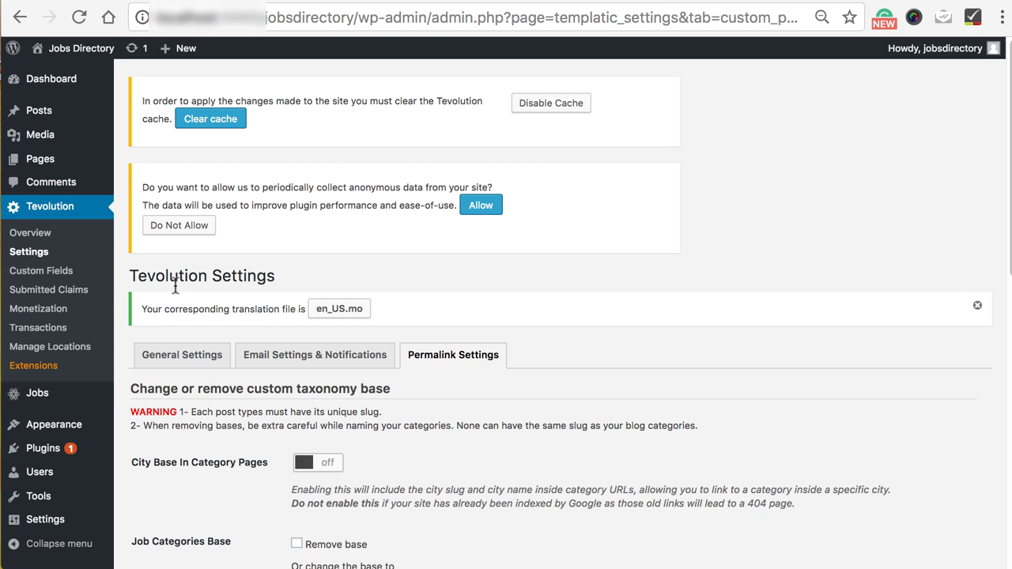
Check Tevolution's custom fields, then show the Monetization Payment Gateways options.
click(41, 271)
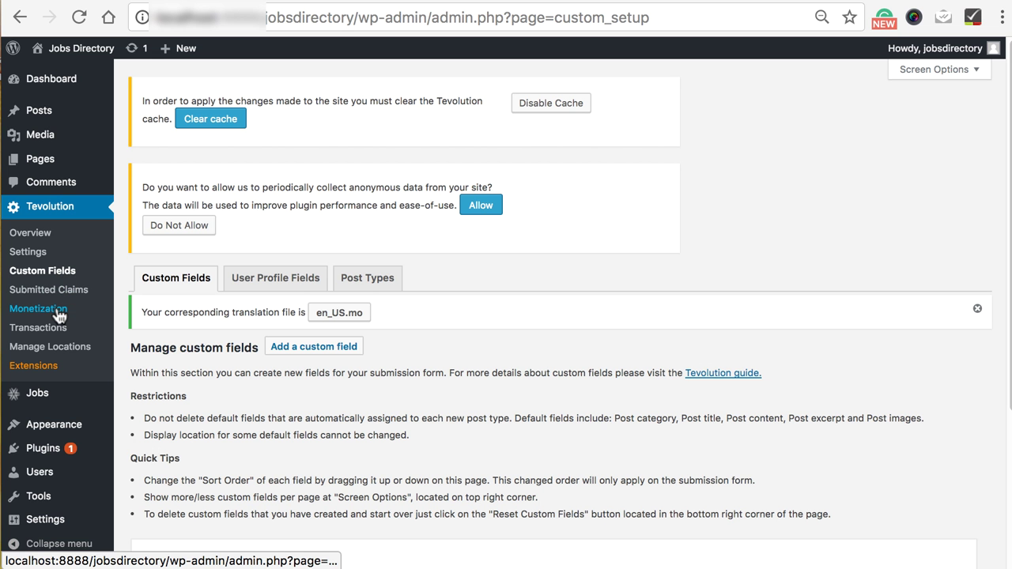
click(58, 315)
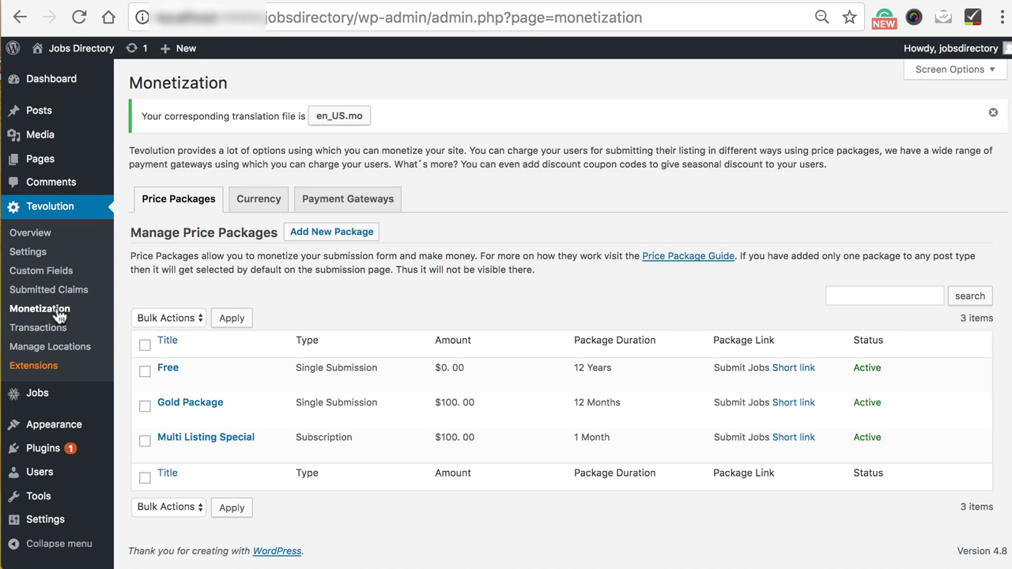
click(357, 199)
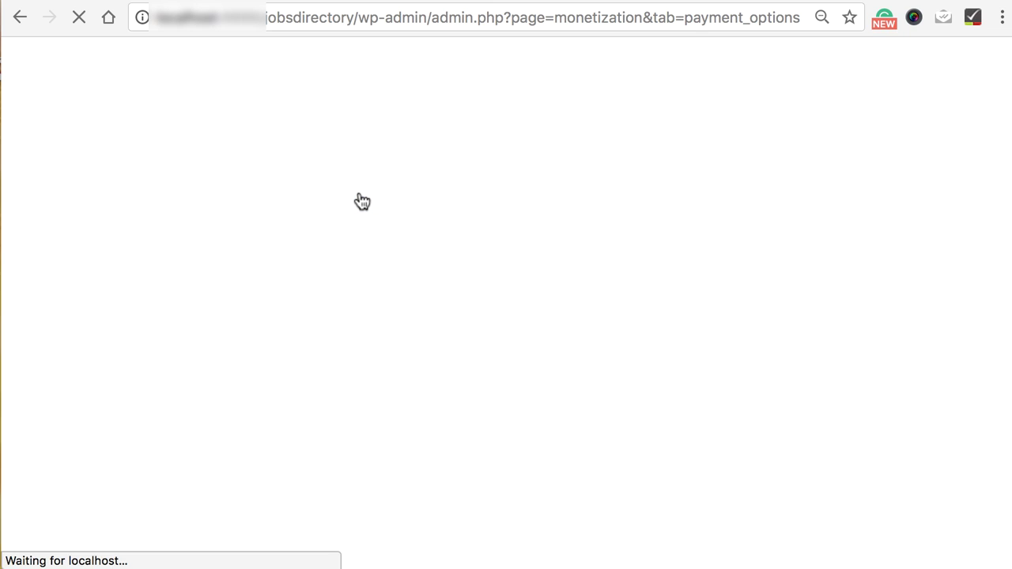